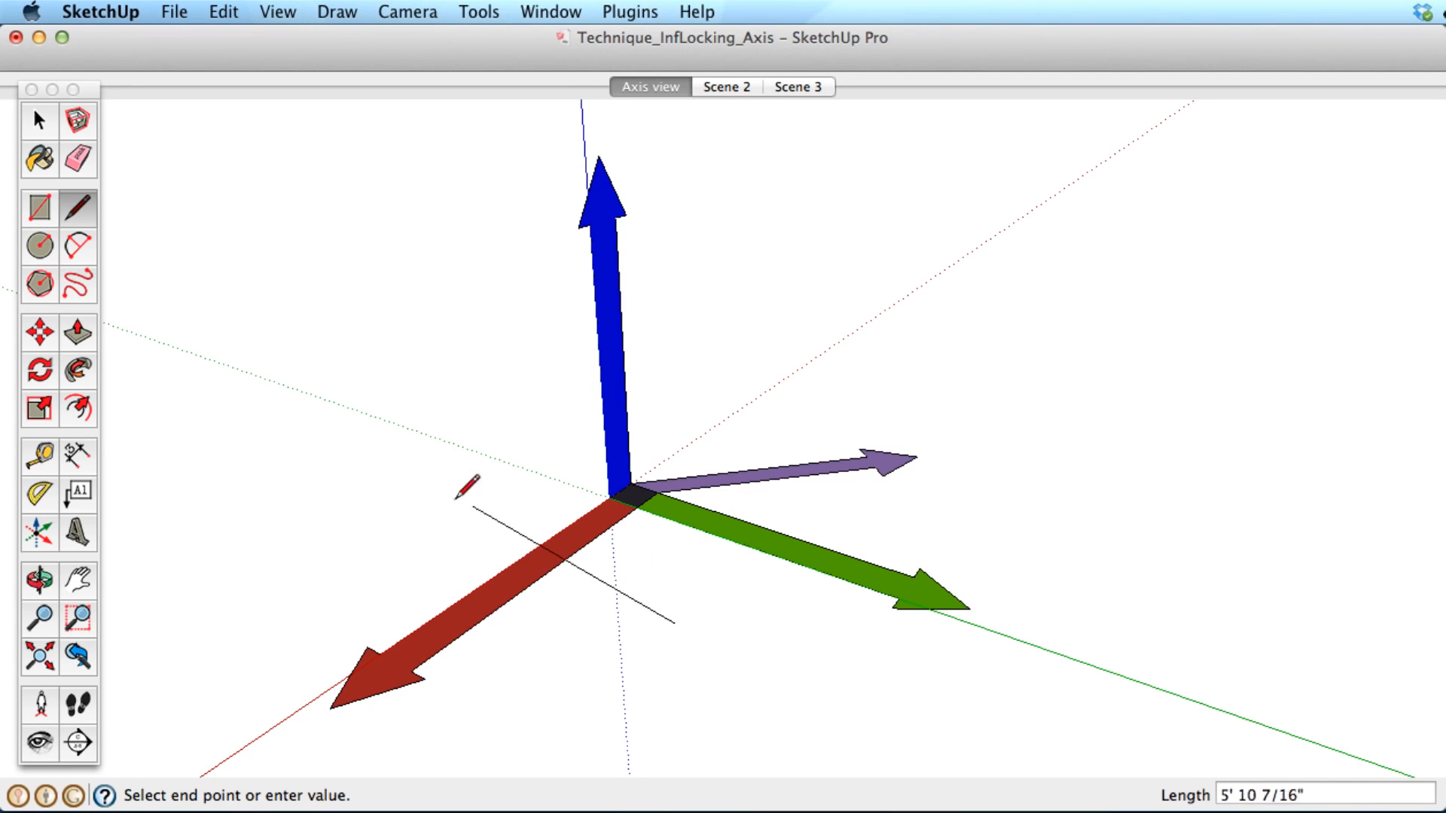
Try to draw a line with its direction locked parallel to the purple arrow.
key("shift")
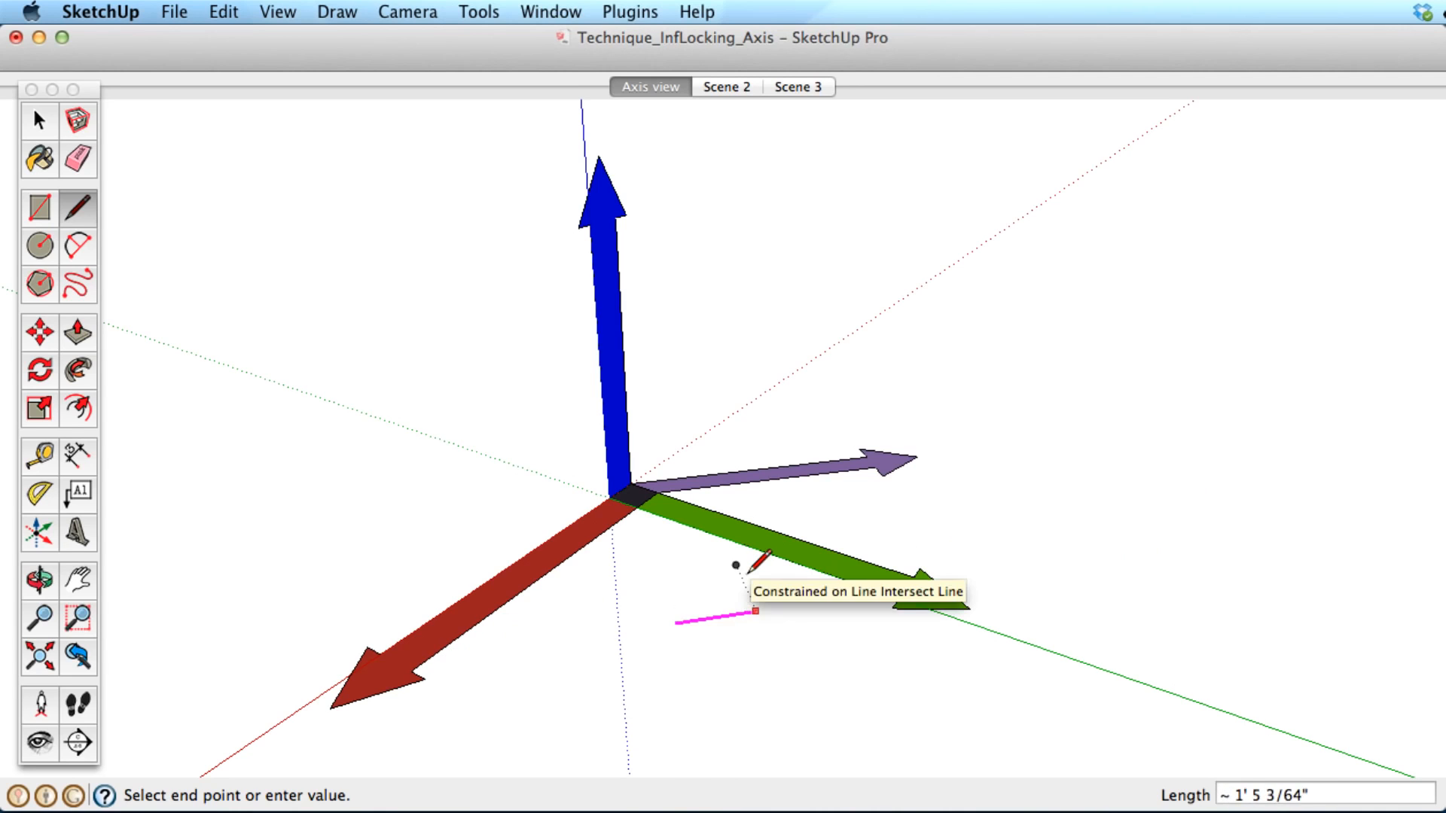
key("space")
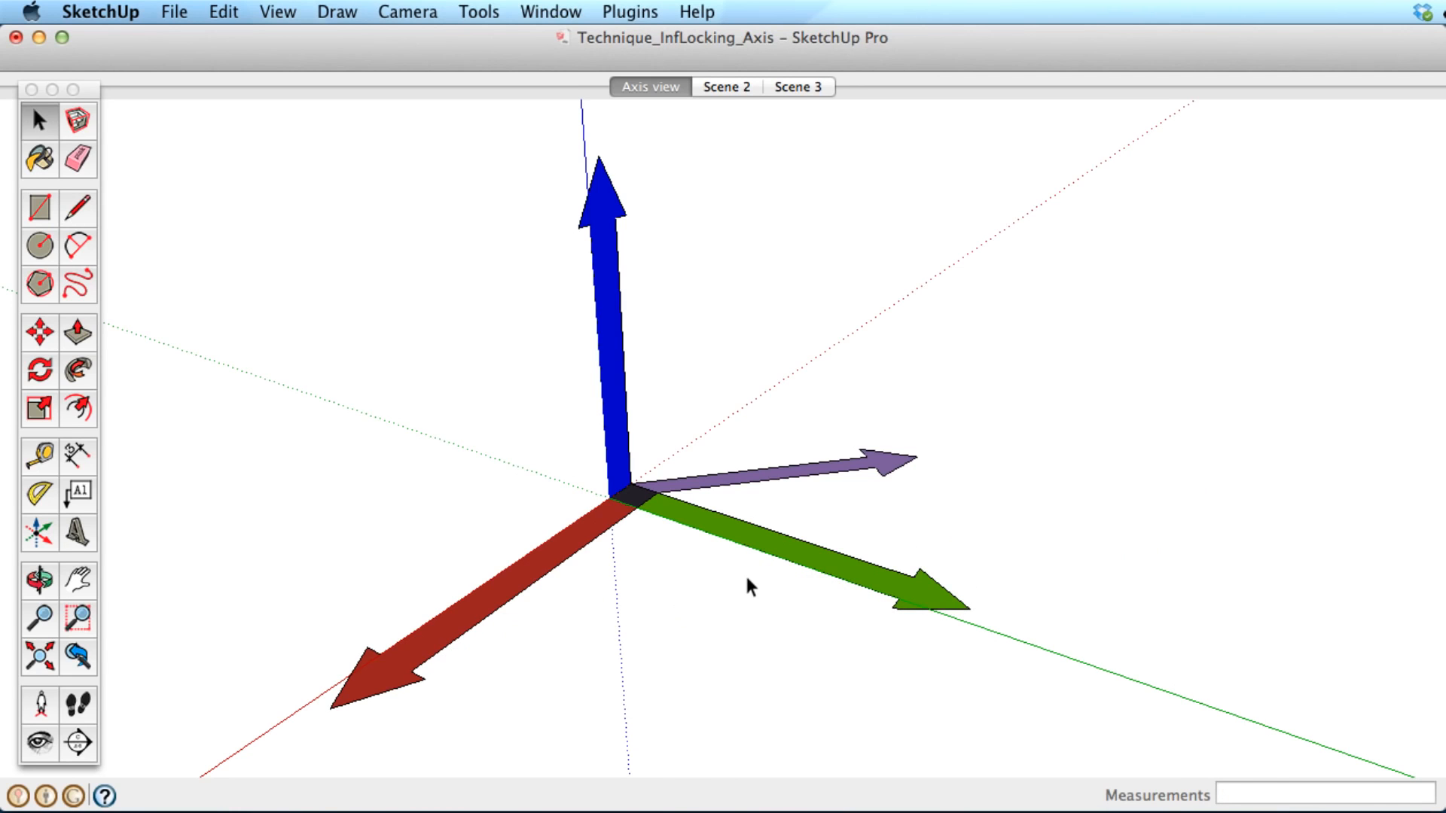
Start a line on the extension of the purple arrow beyond its tip and lock its inference direction.
key("l")
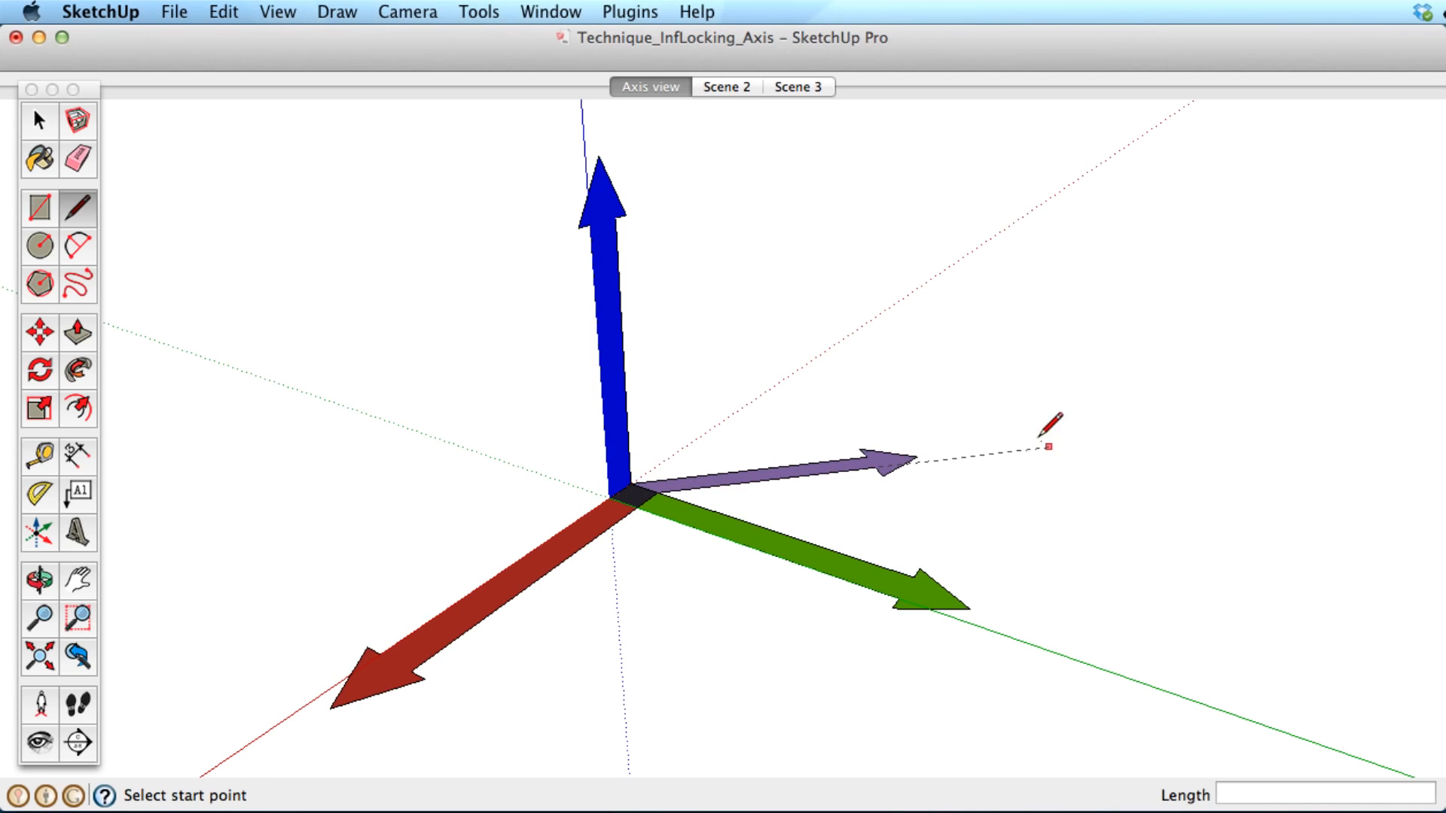
left_click(947, 458)
key("shift")
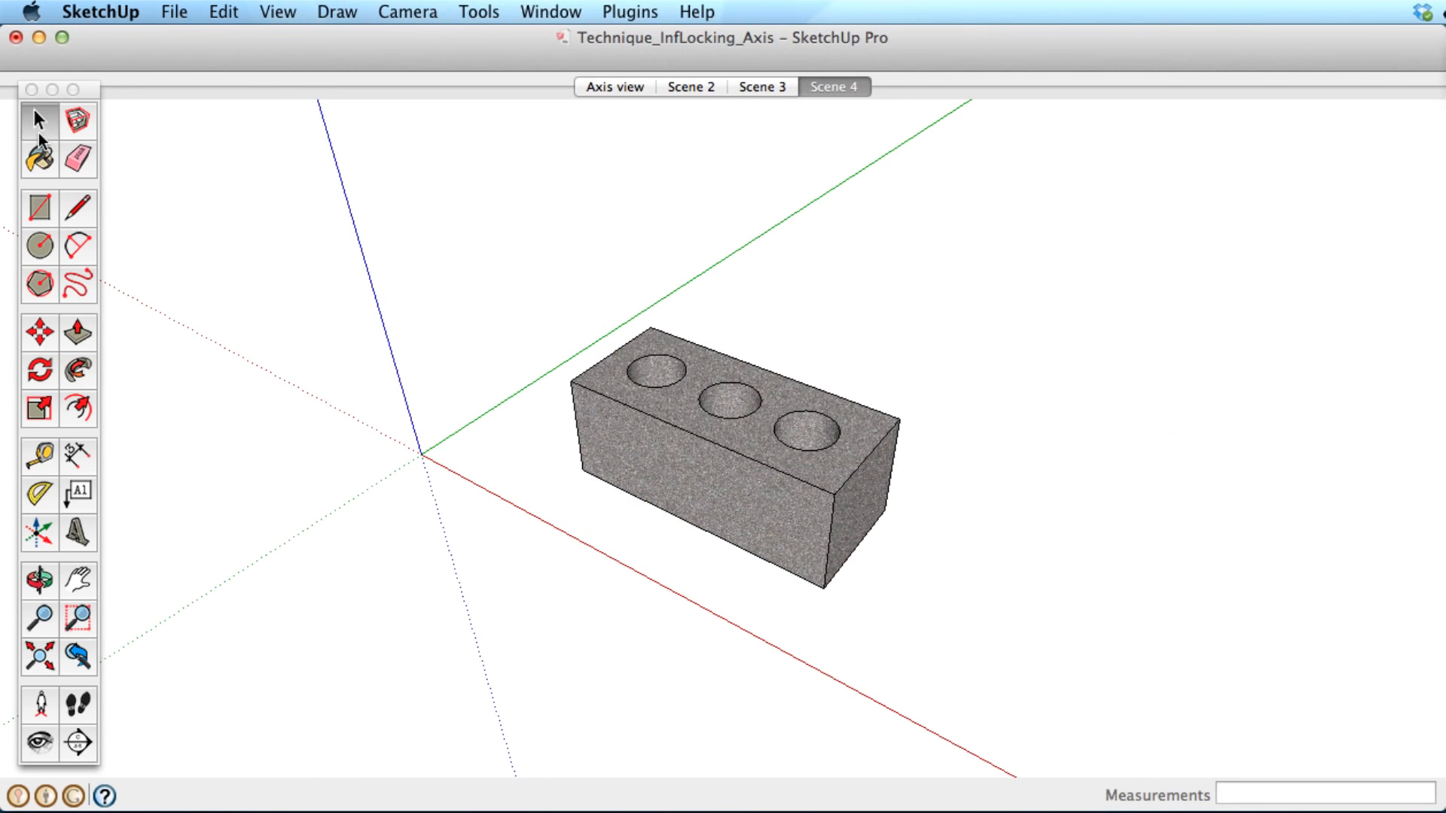
Select the whole concrete block and move it about 1' 9" along the green axis.
triple_click(719, 472)
key("m")
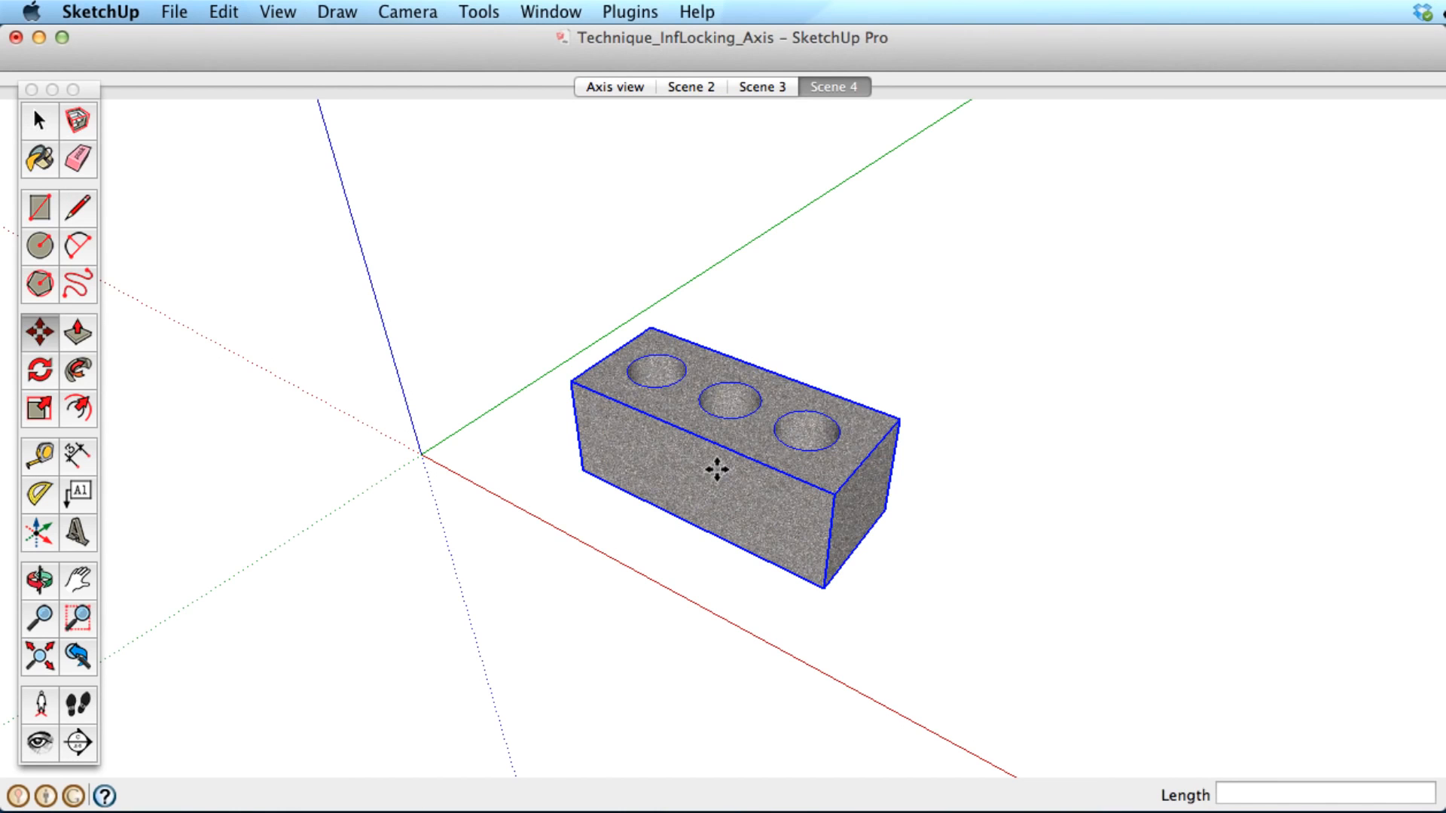
left_click(718, 470)
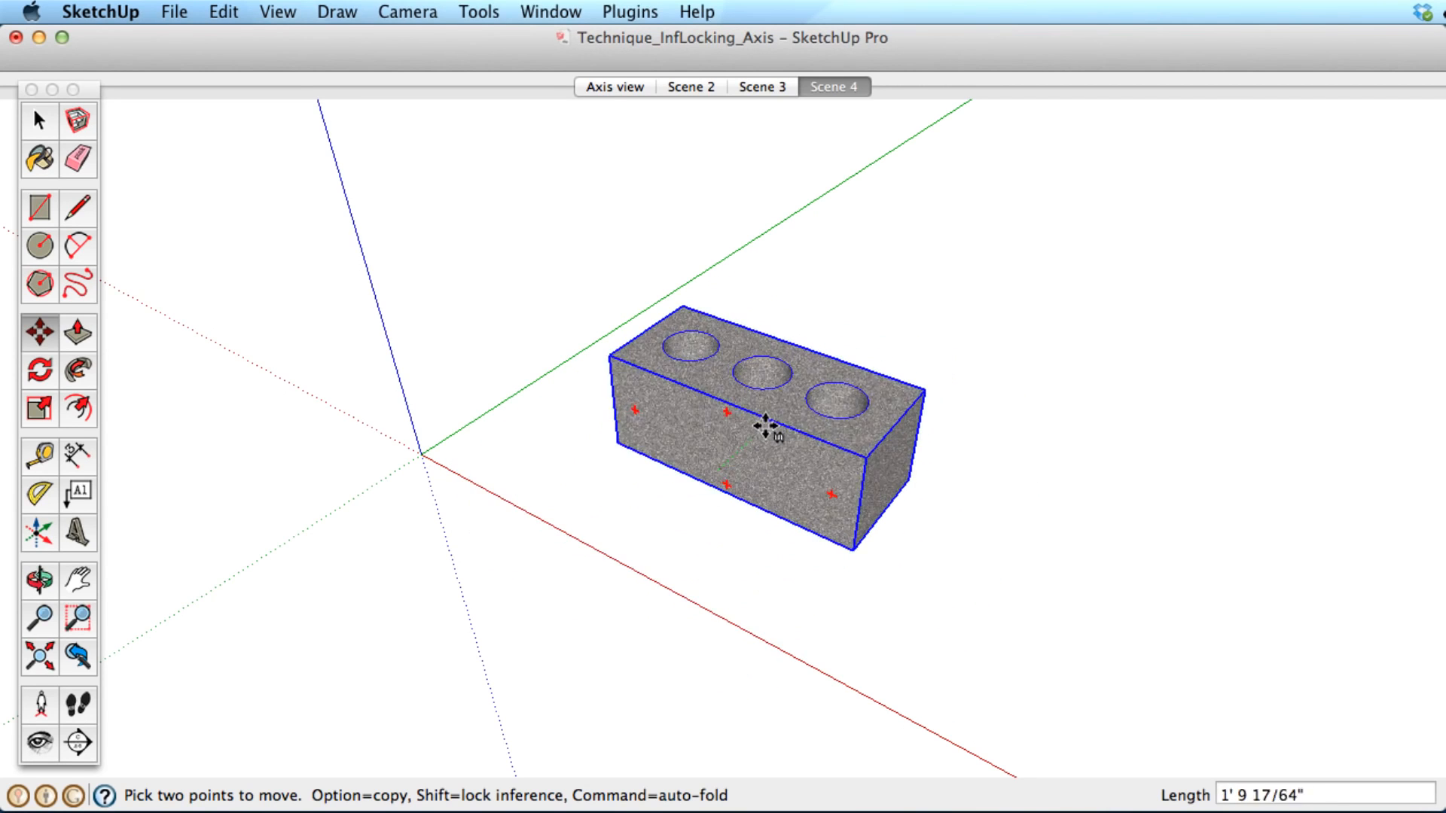
key("space")
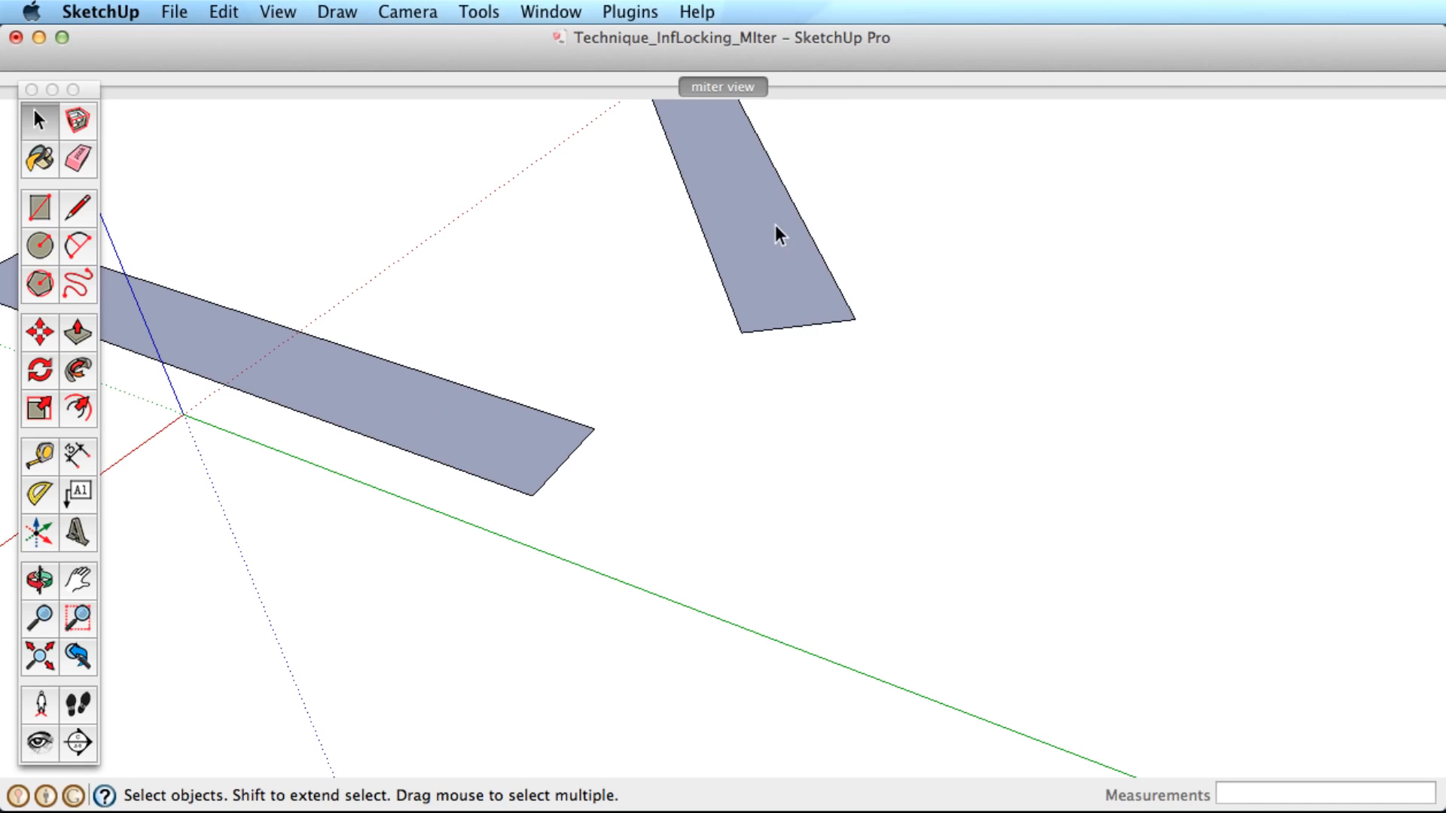
Draw lines extending the inner edges of the two boards from their end corners to their intersection, using inference locking.
key("l")
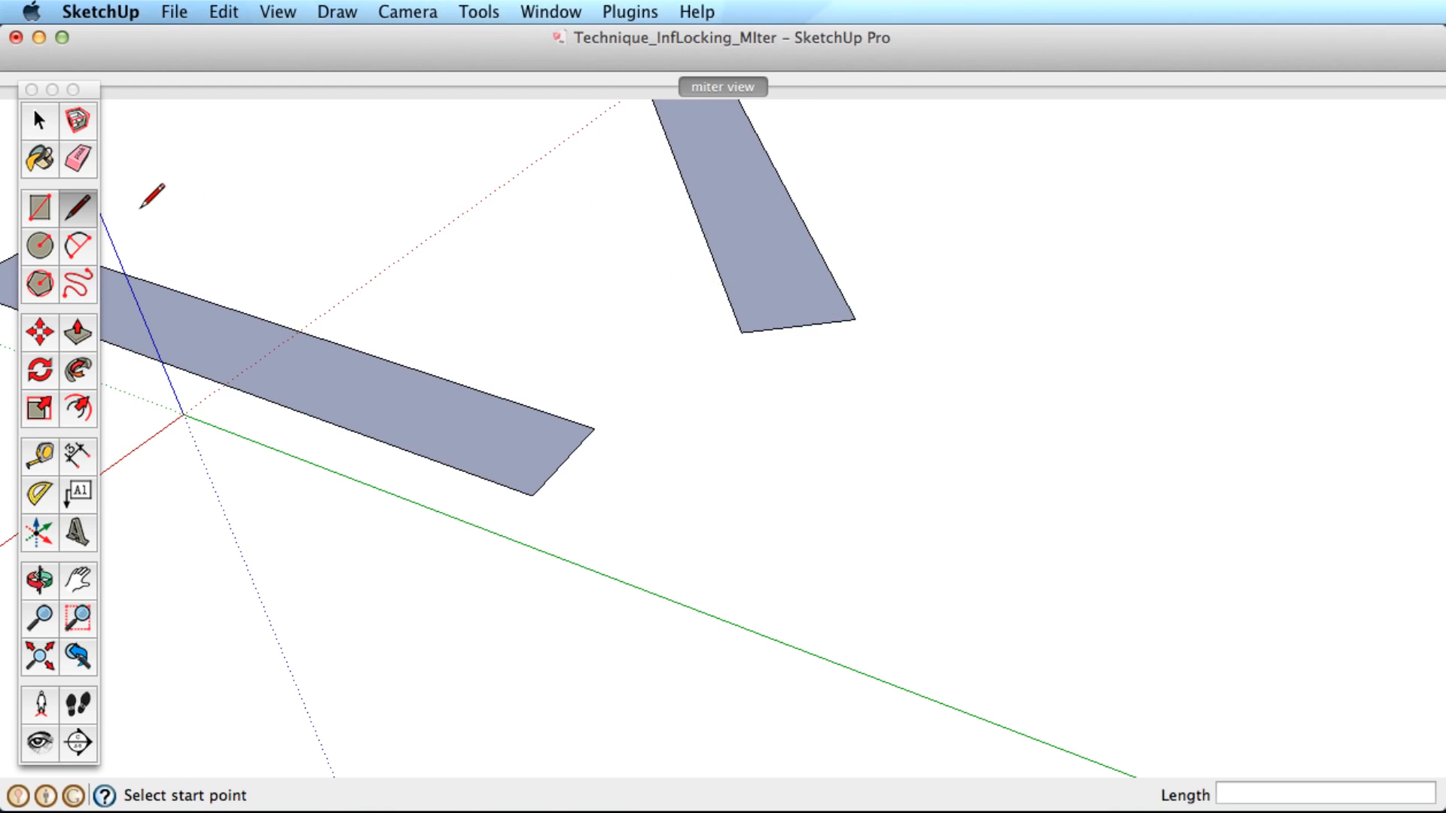
left_click(594, 427)
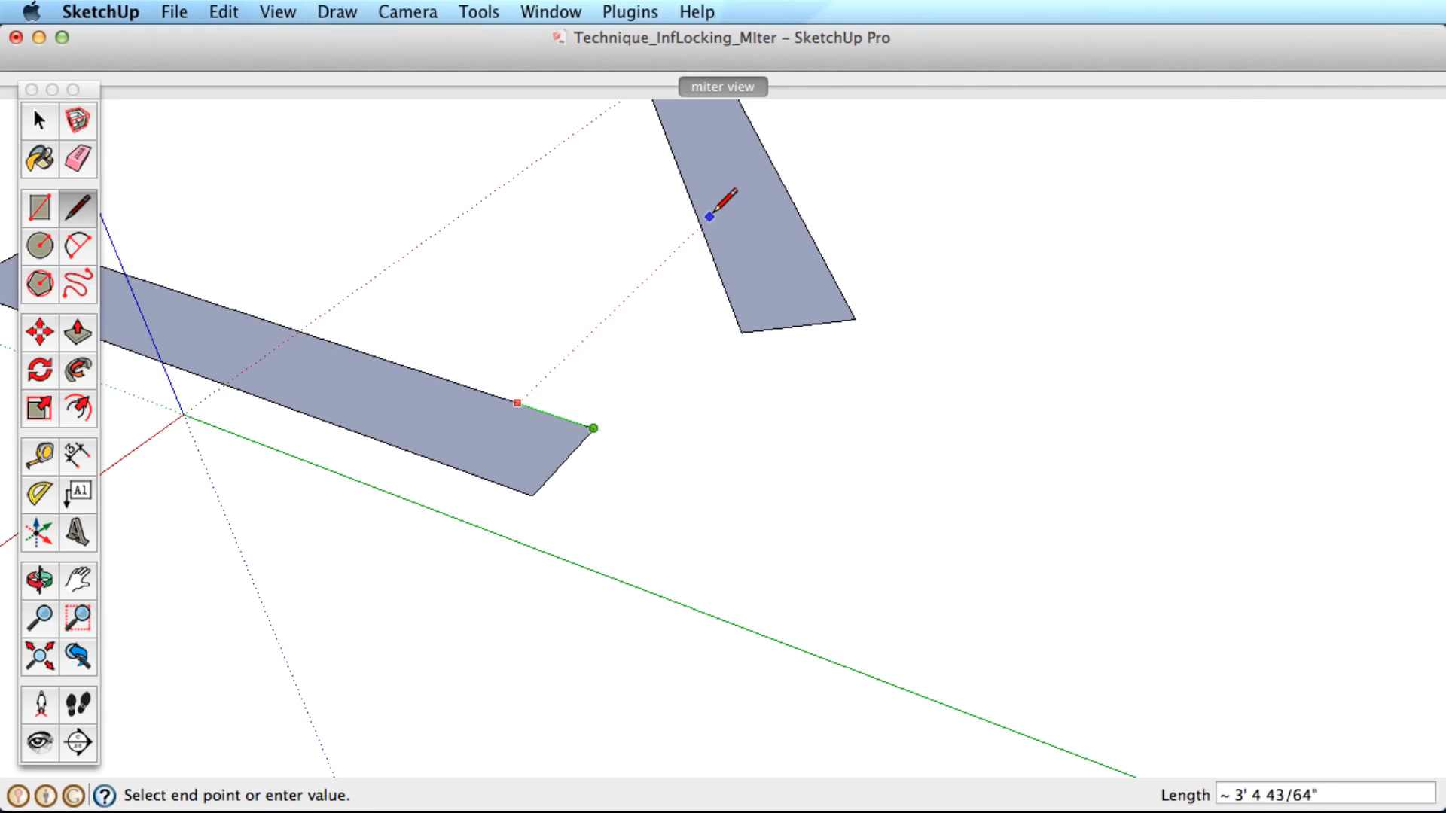
left_click(720, 275)
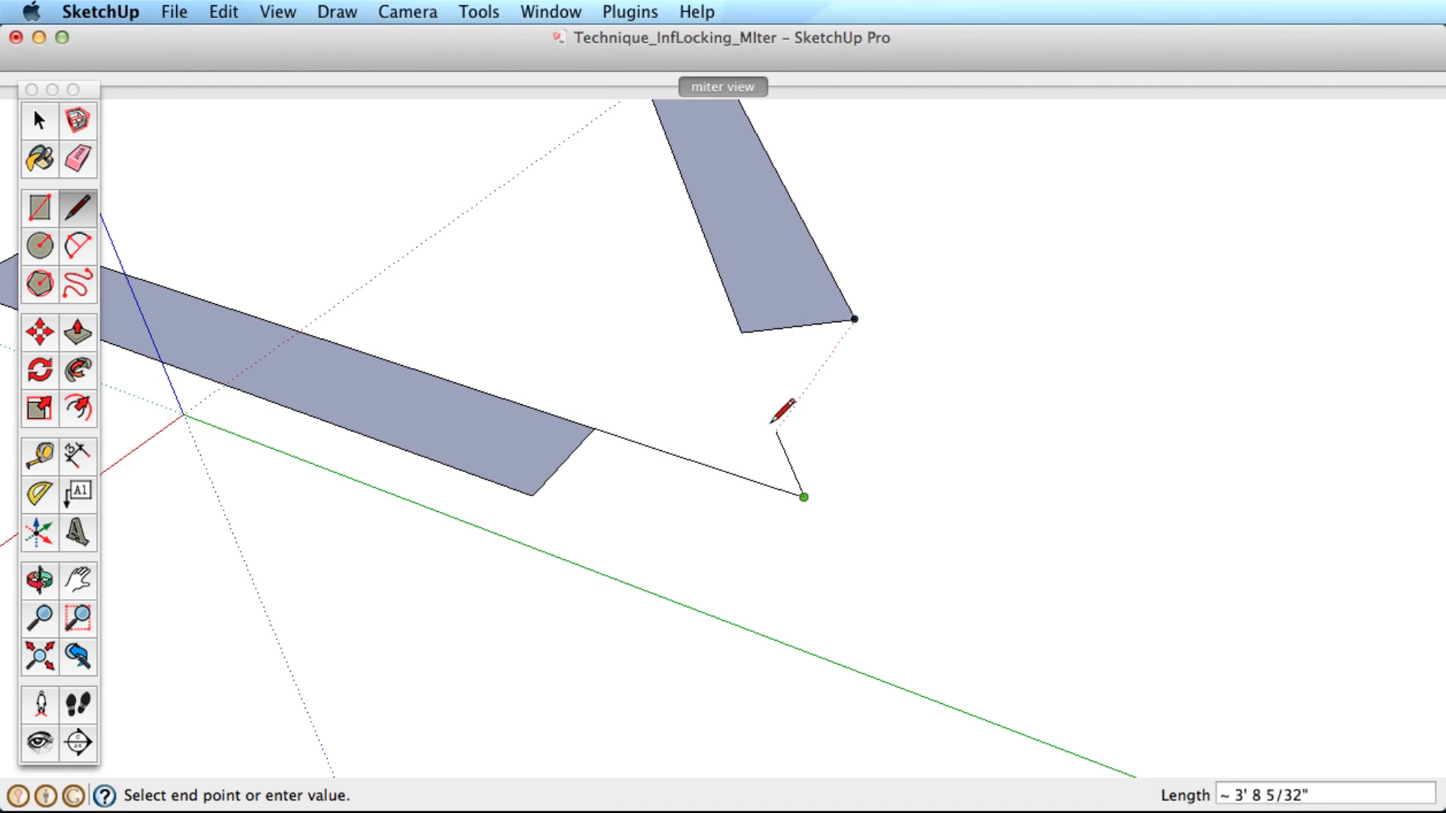
left_click(751, 326)
key("space")
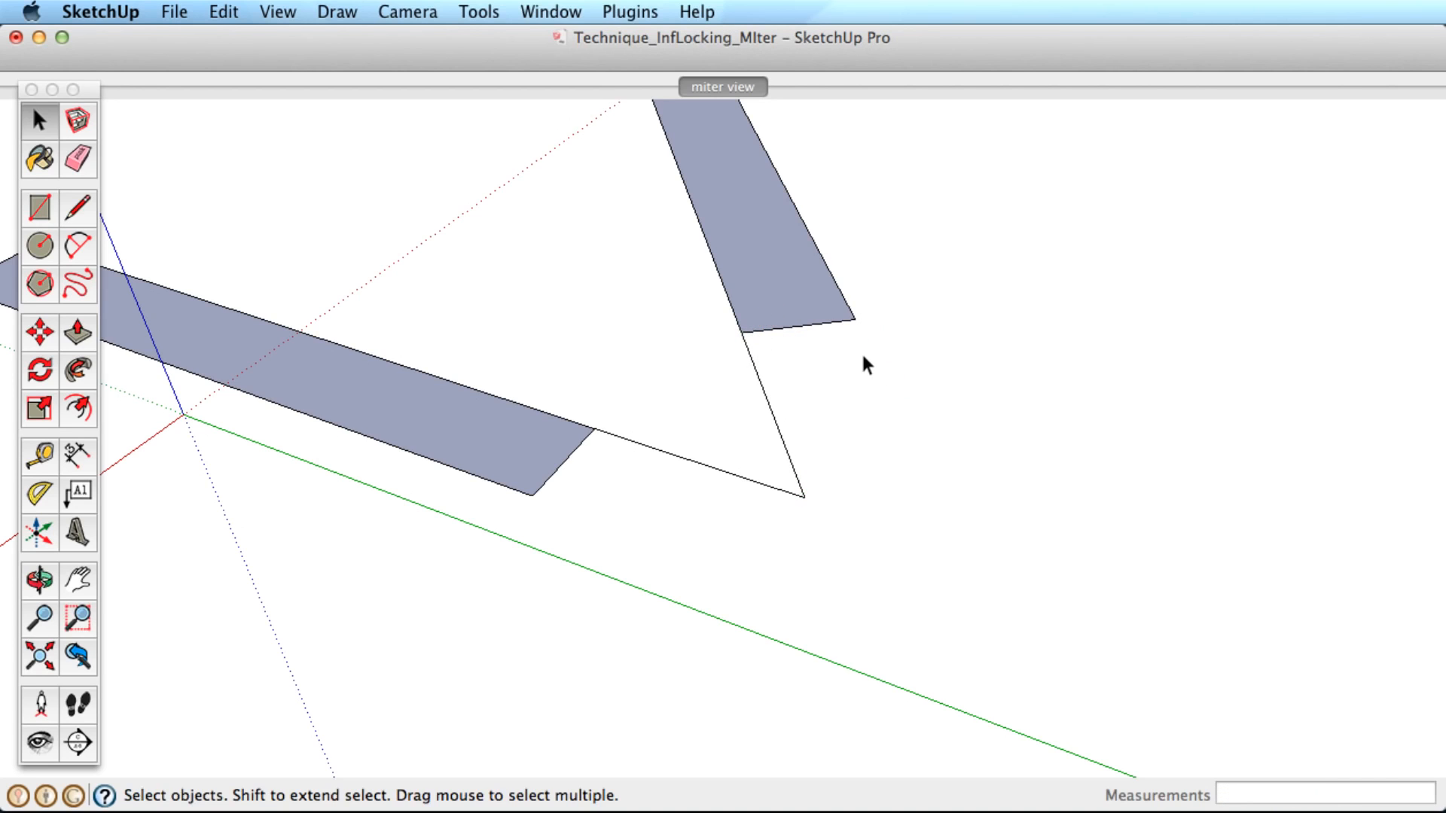
Draw lines extending the outer edges of the two boards from their end corners to their intersection, using inference locking.
key("l")
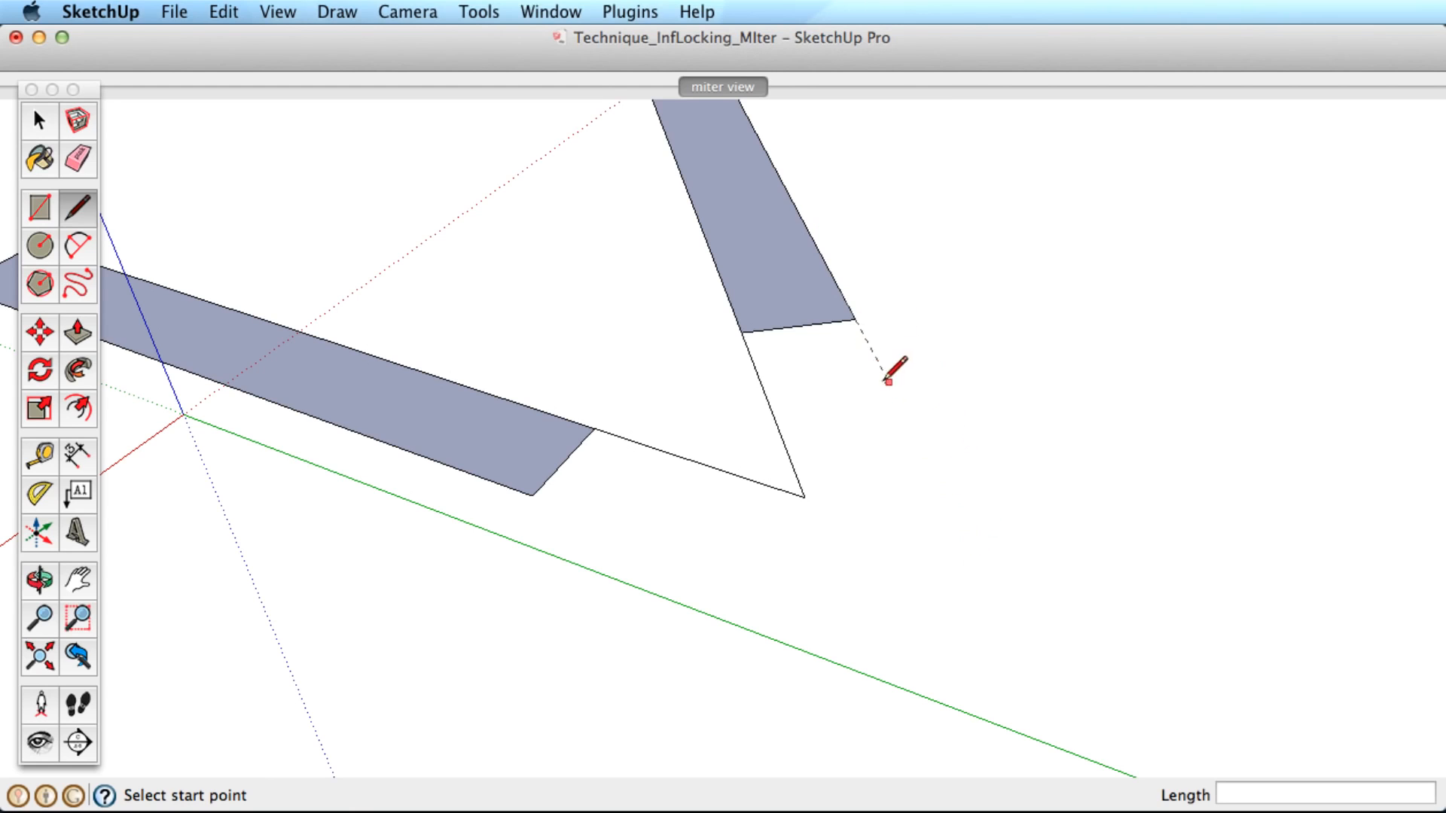
left_click(855, 317)
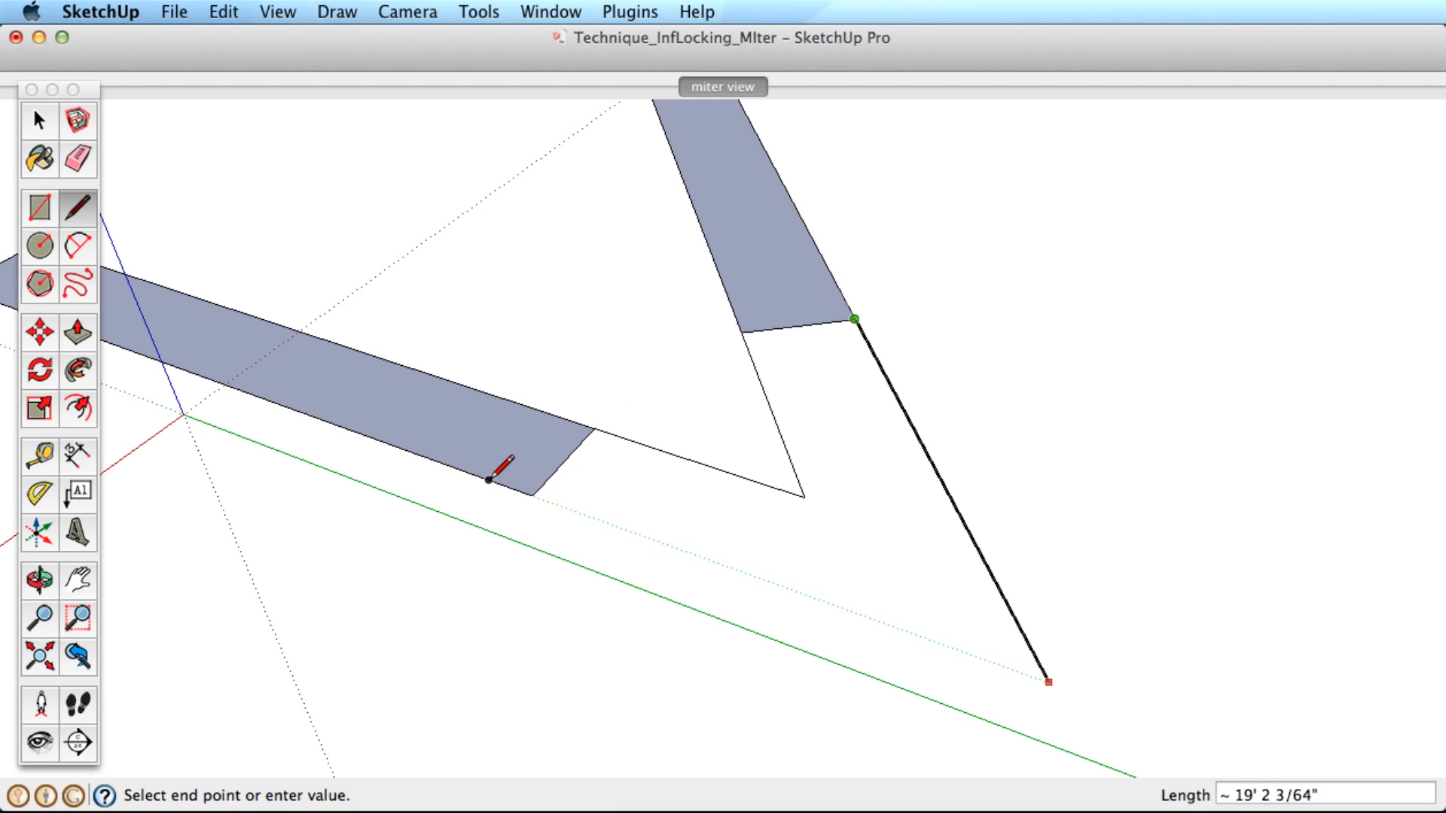
left_click(533, 495)
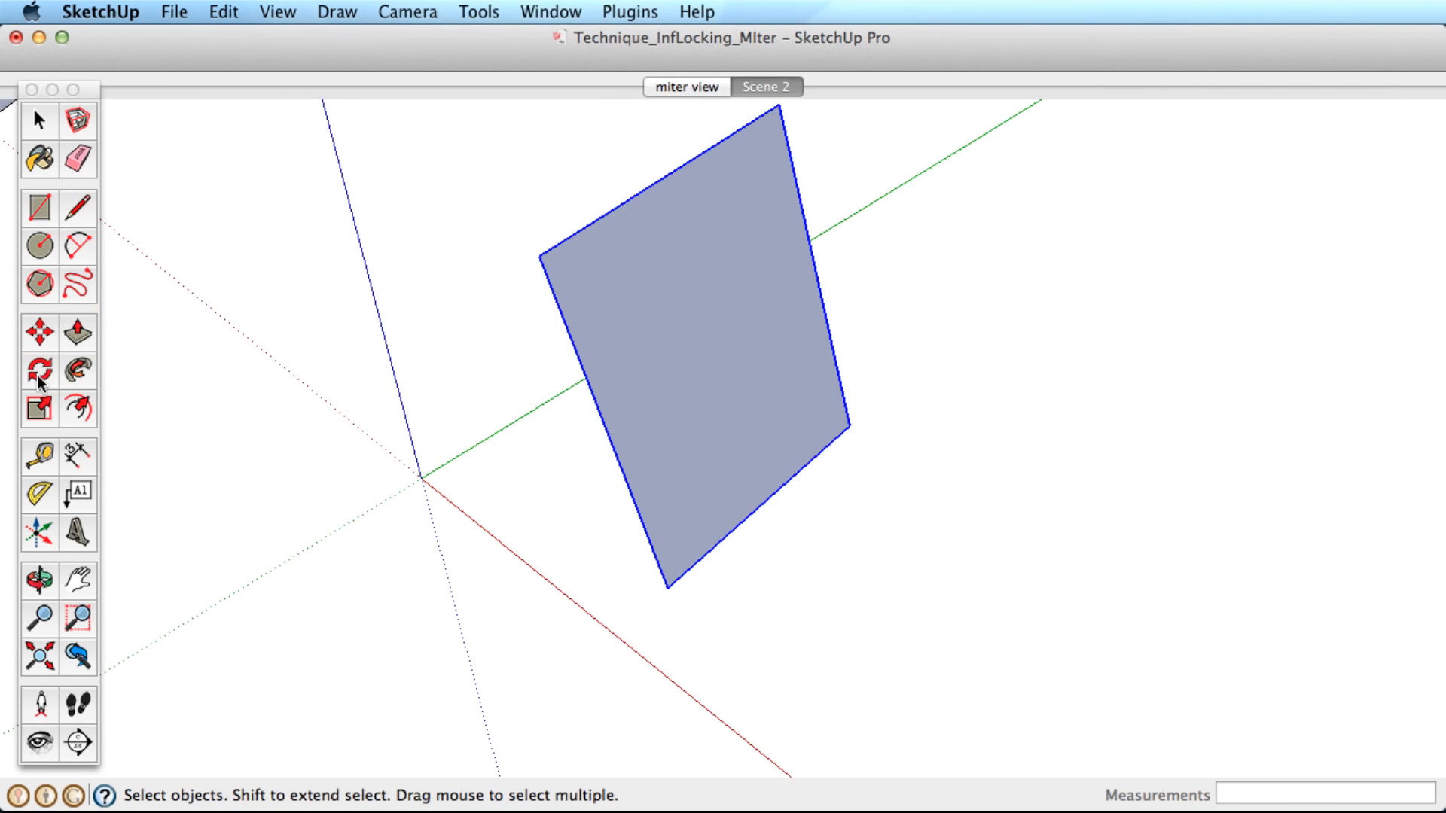
Rotate the selected tilted face by about 18.9 degrees around its lowest corner, parallel to the ground plane.
left_click(39, 370)
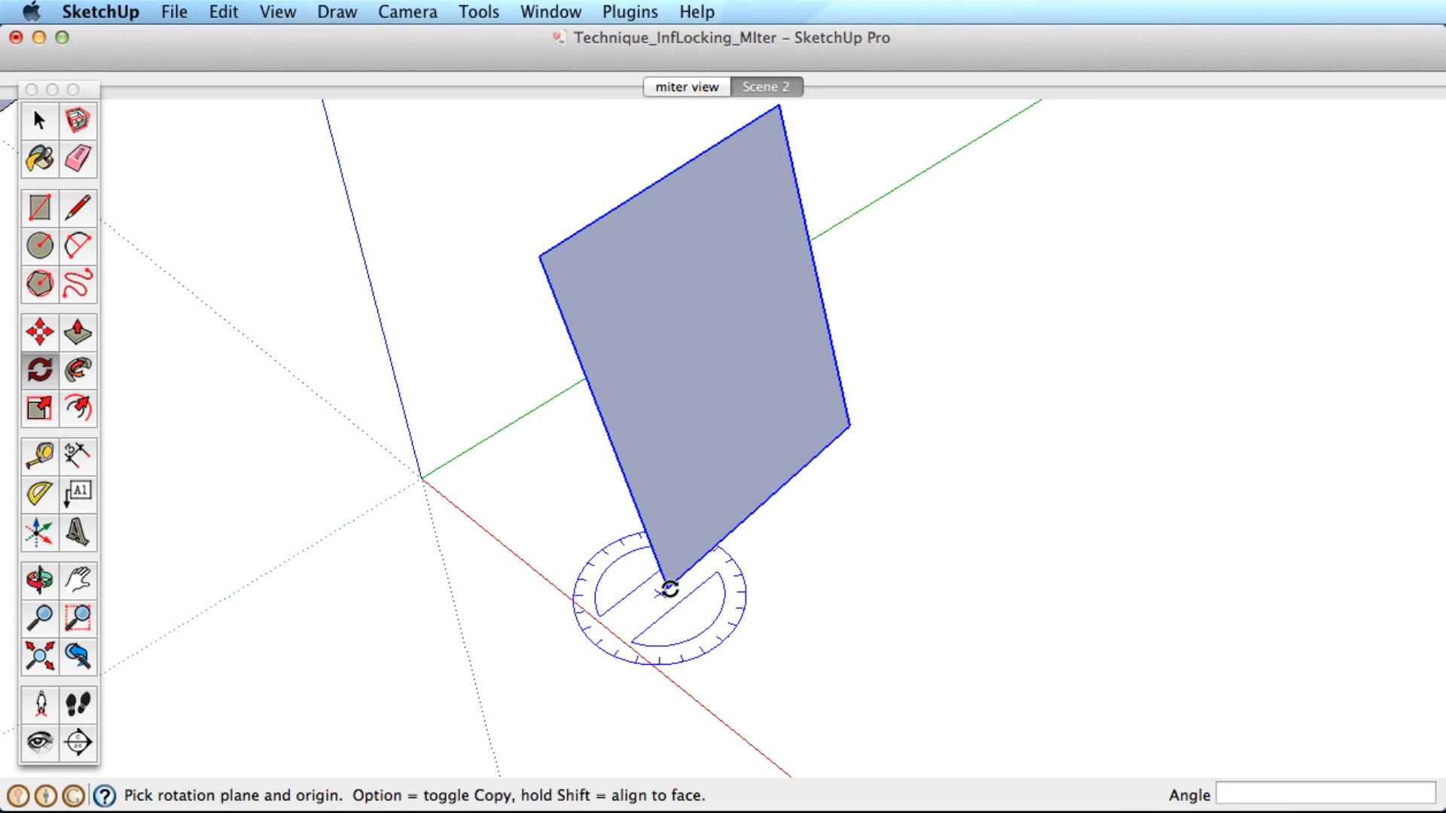
left_click(667, 588)
left_click(832, 450)
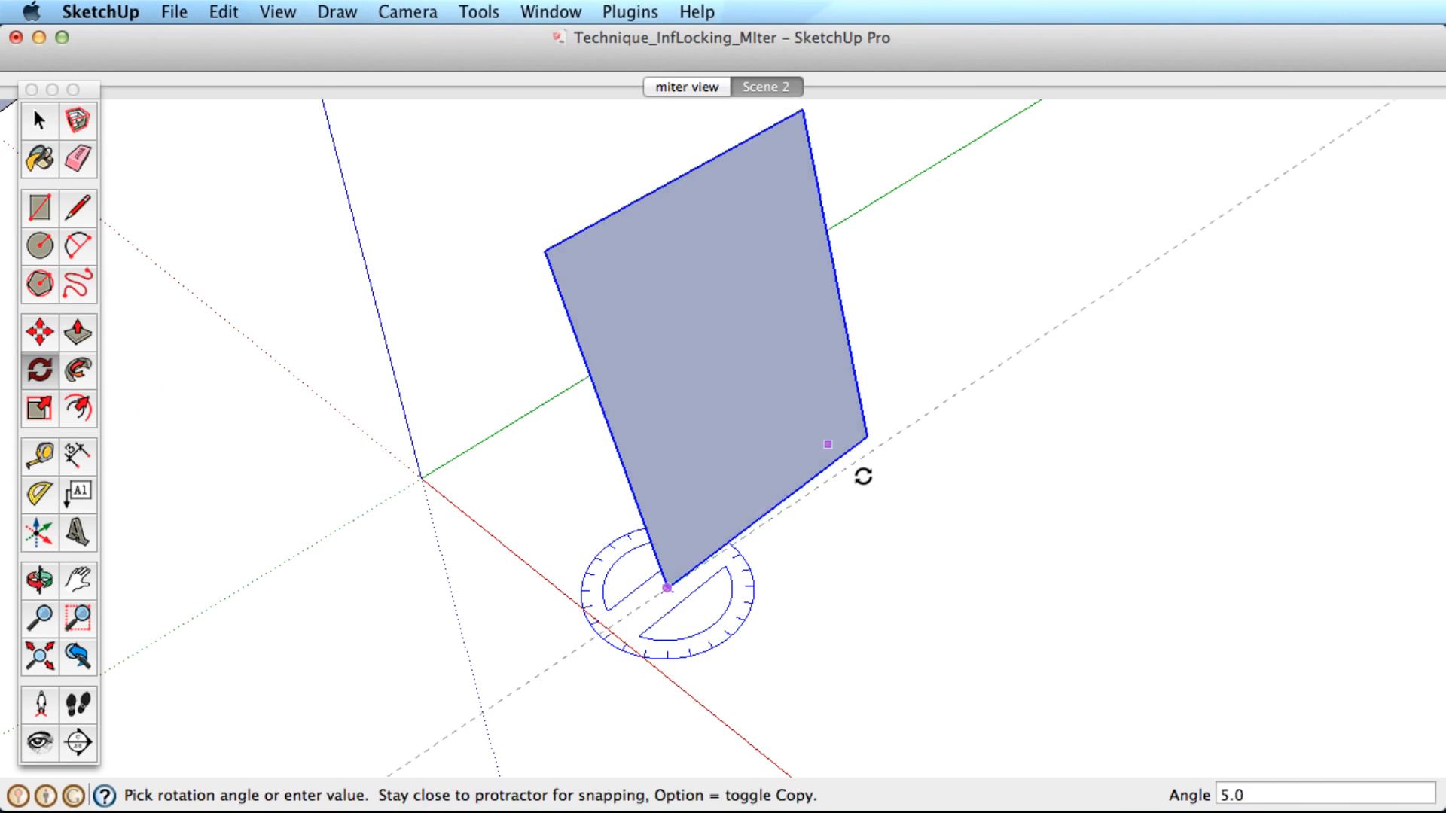
left_click(867, 507)
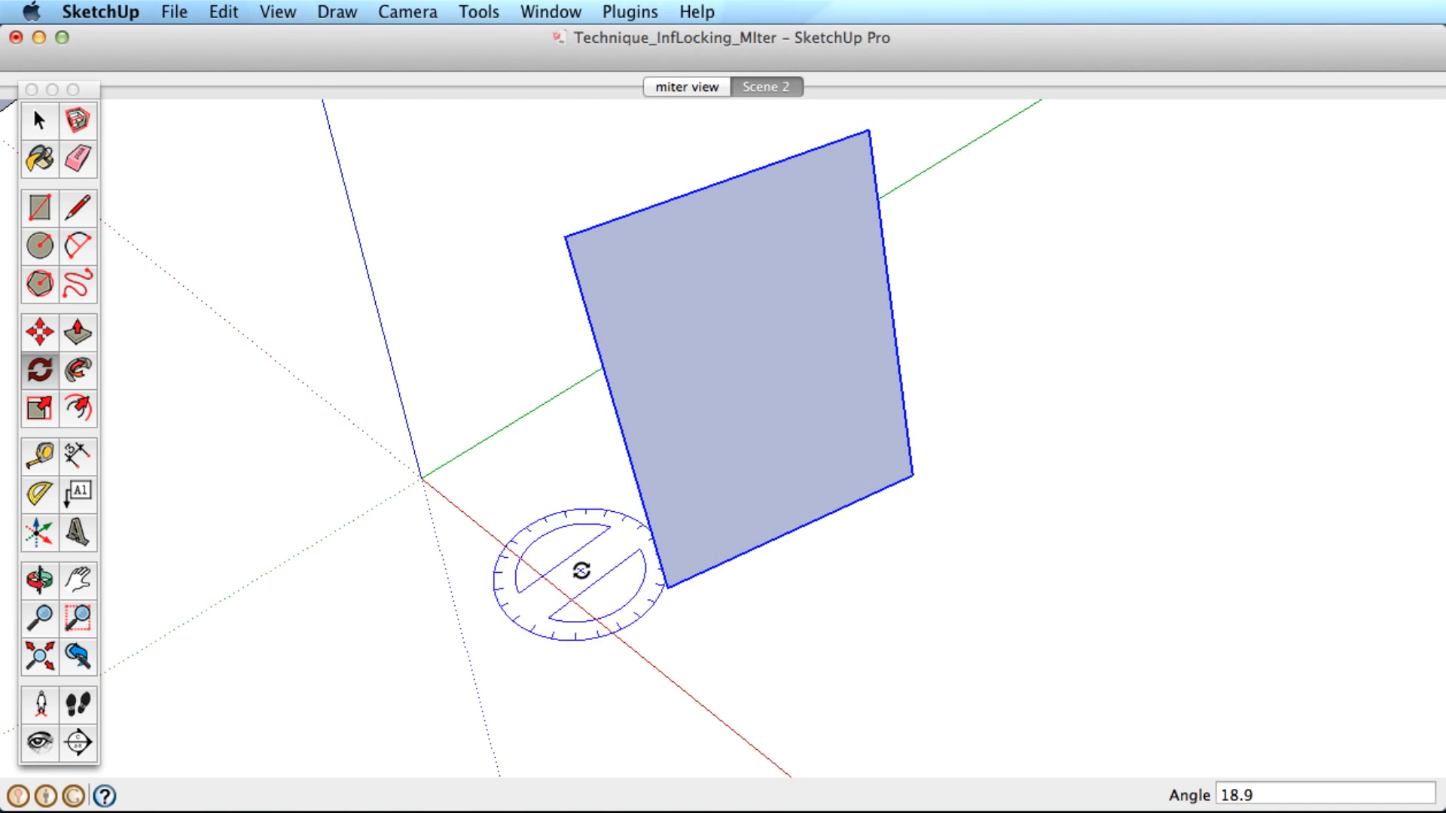
Draw a closed five-sided outline beside the tilted face with the Line tool, keeping every point locked to the face's plane.
key("space")
key("o")
left_click_drag(522, 639, 531, 527)
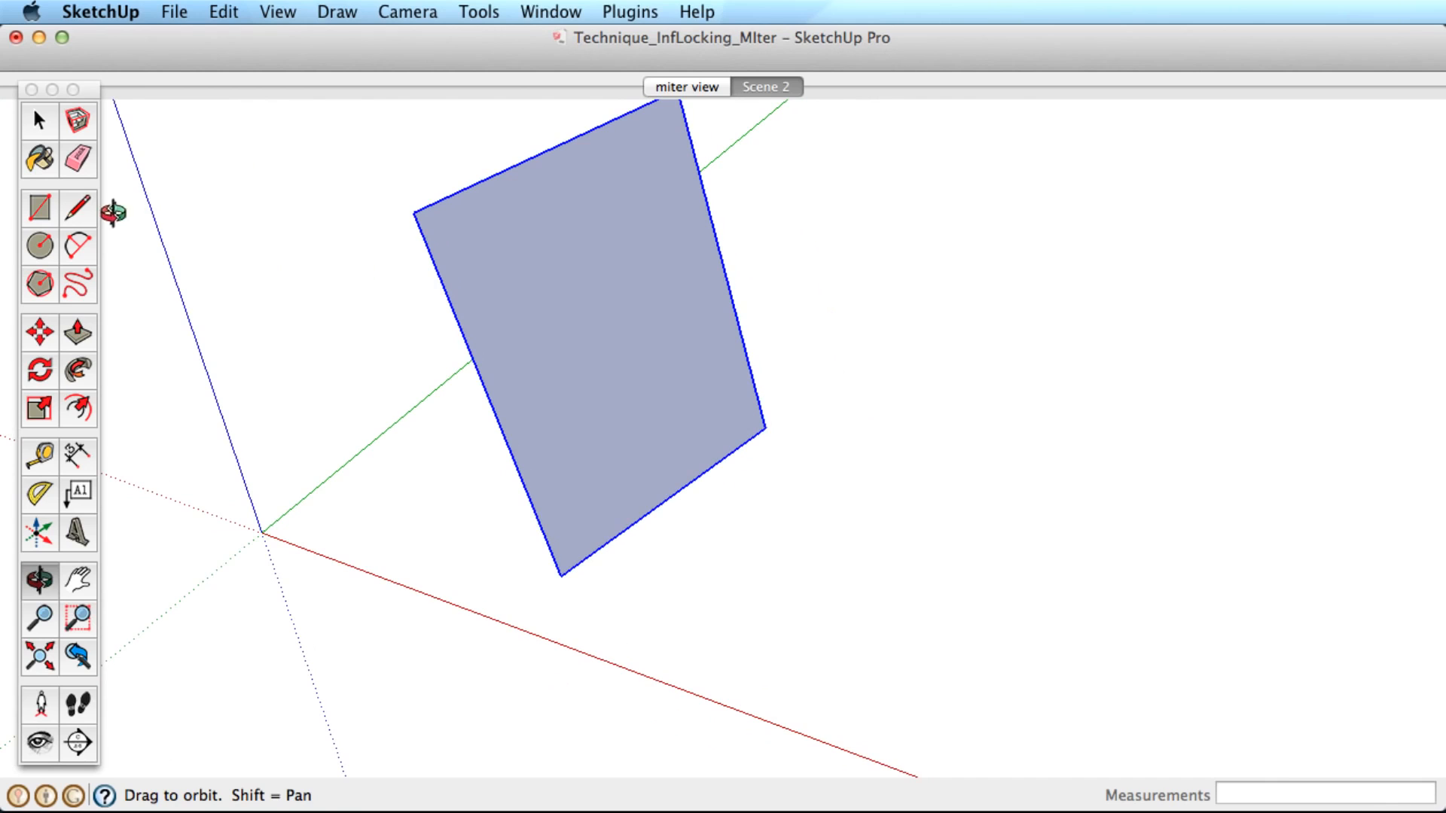
left_click(78, 208)
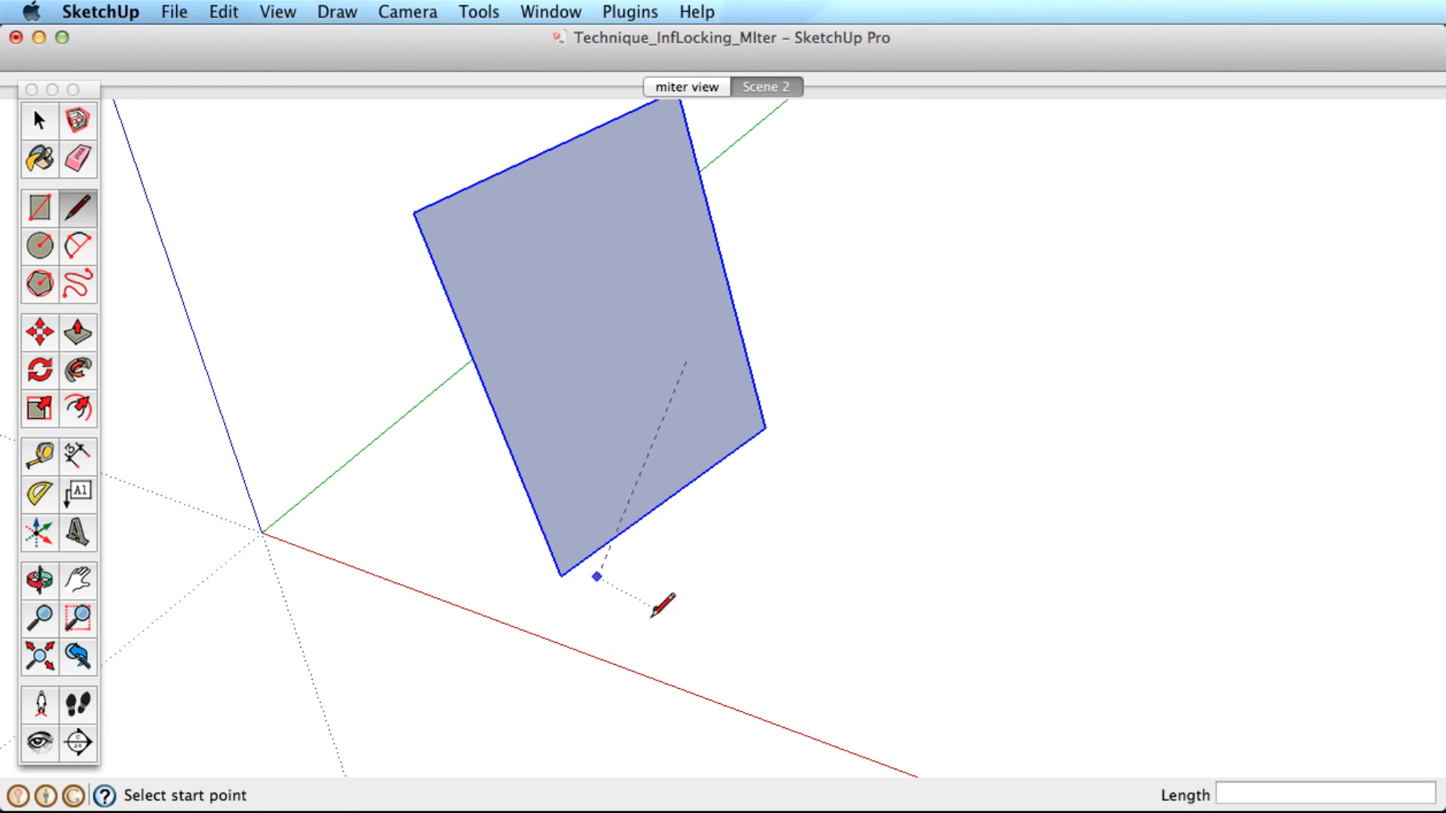
left_click(711, 586)
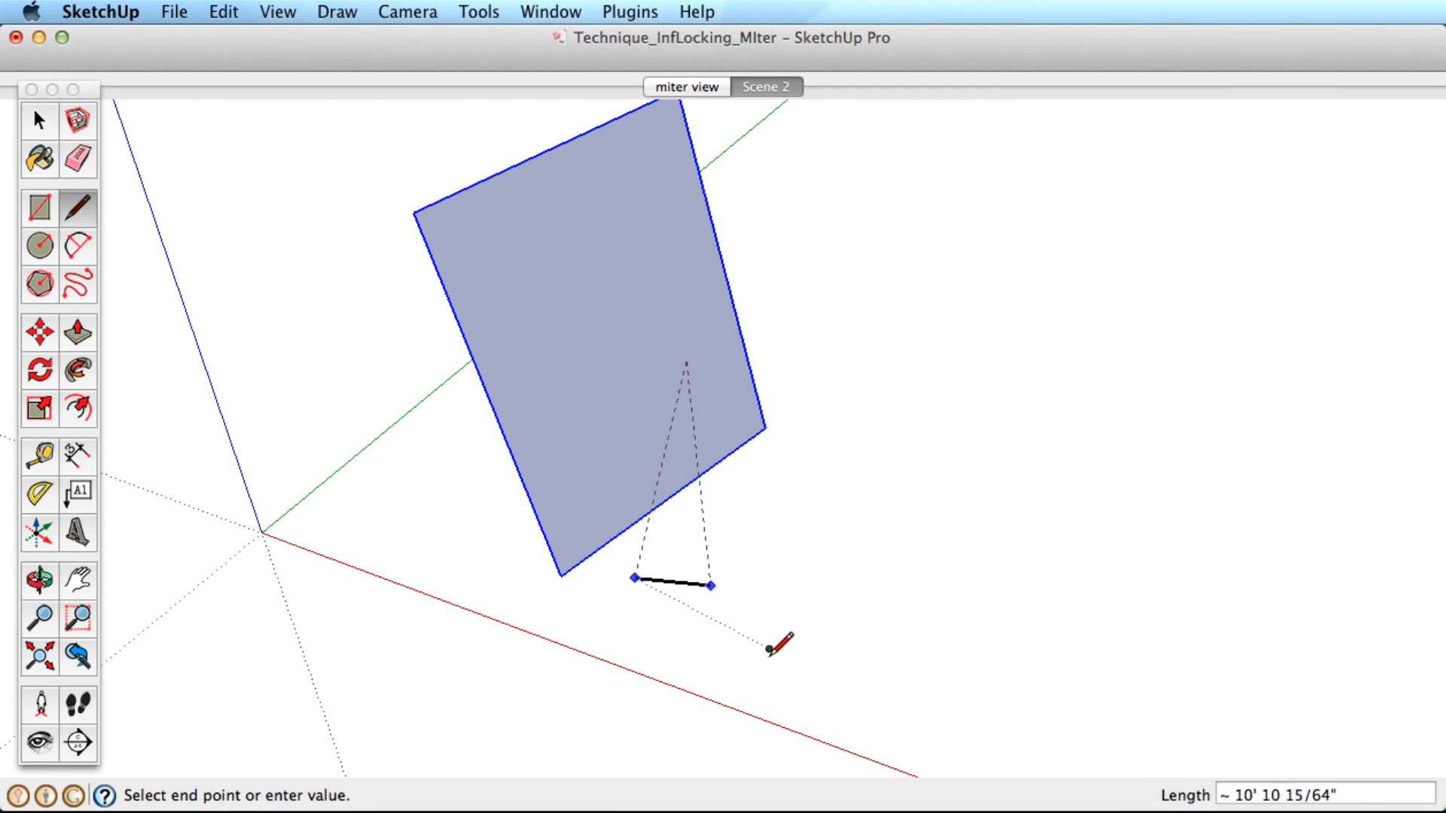
left_click(941, 629)
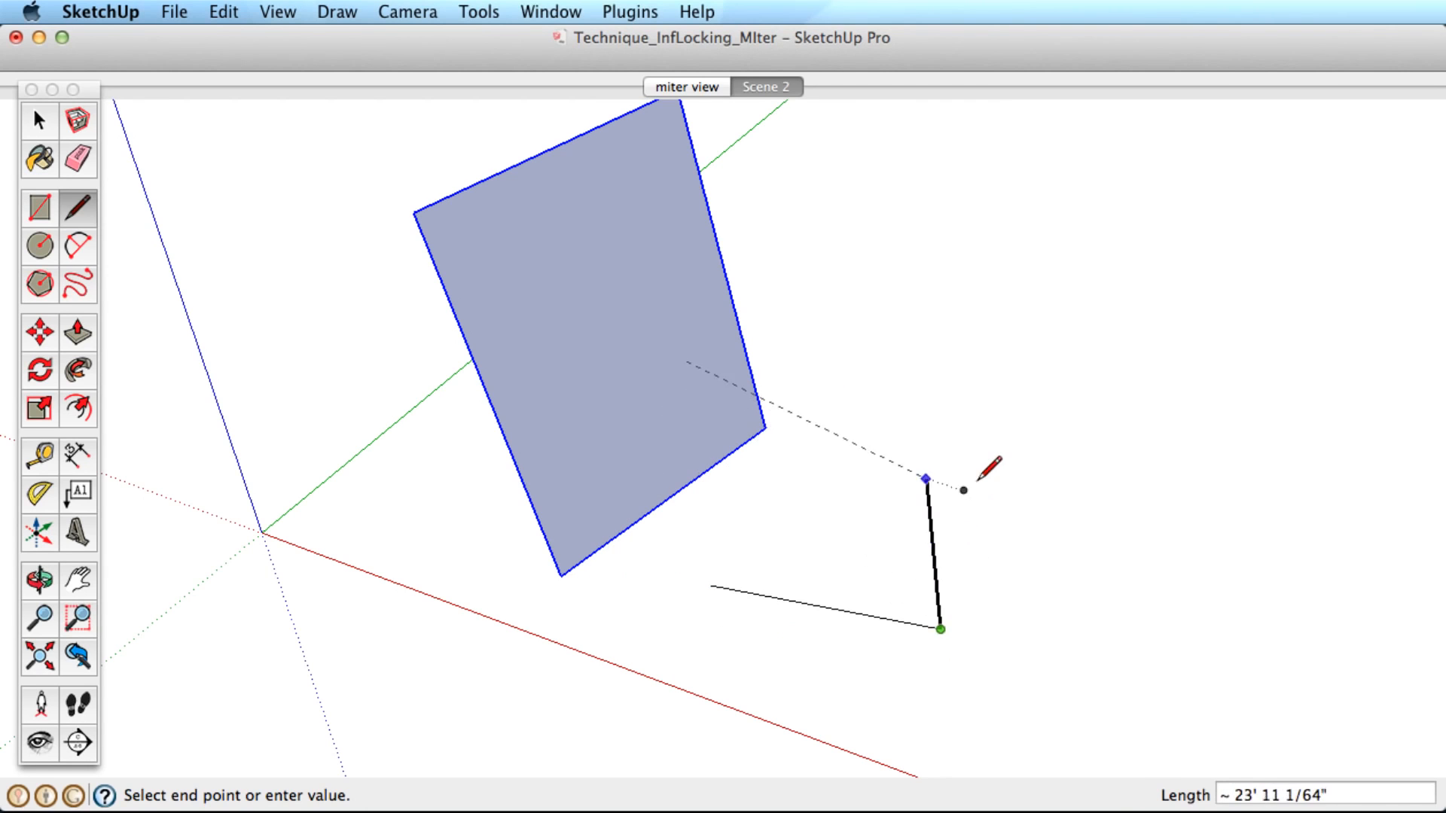
left_click(925, 470)
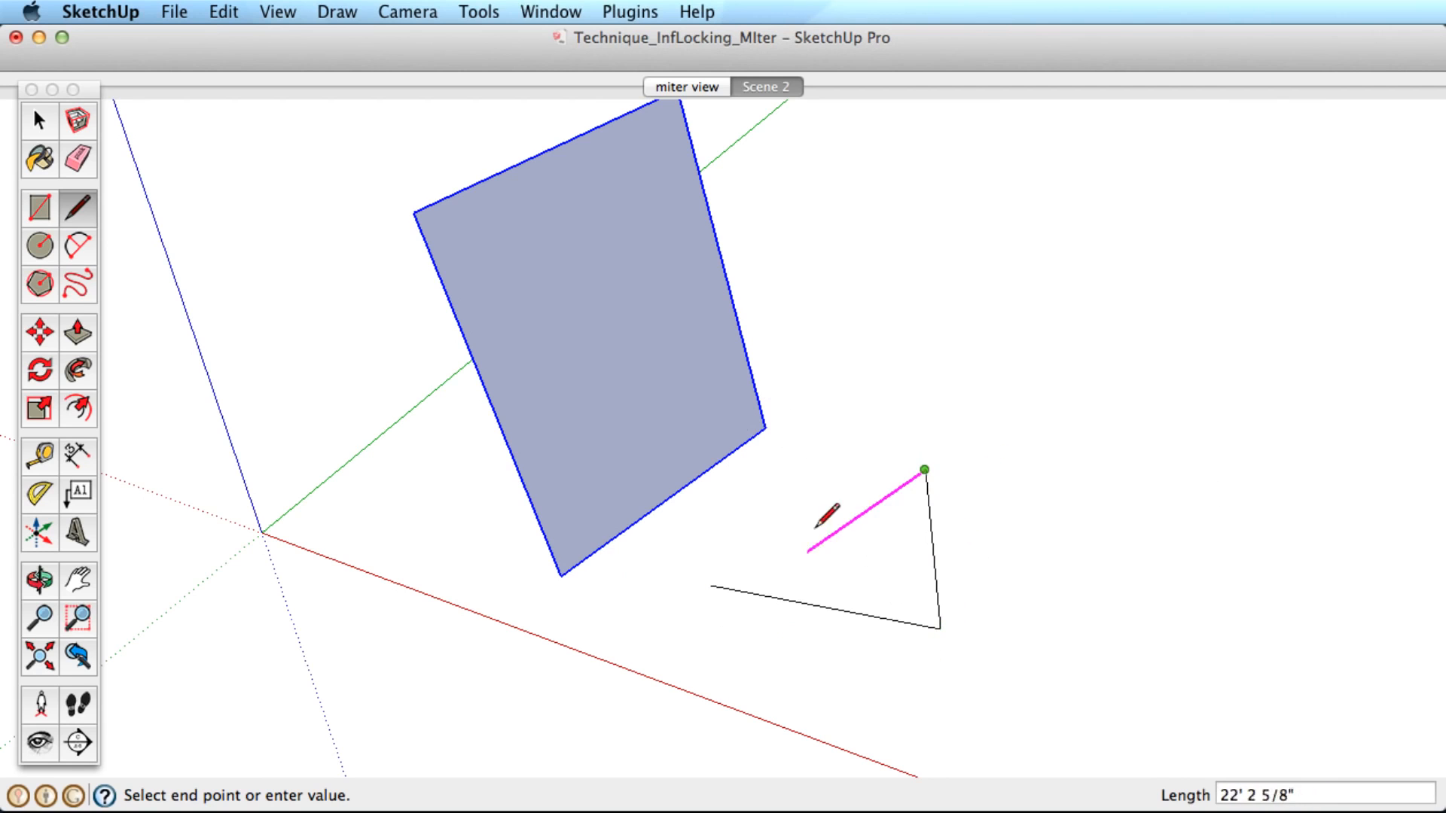
left_click(815, 483)
left_click(826, 562)
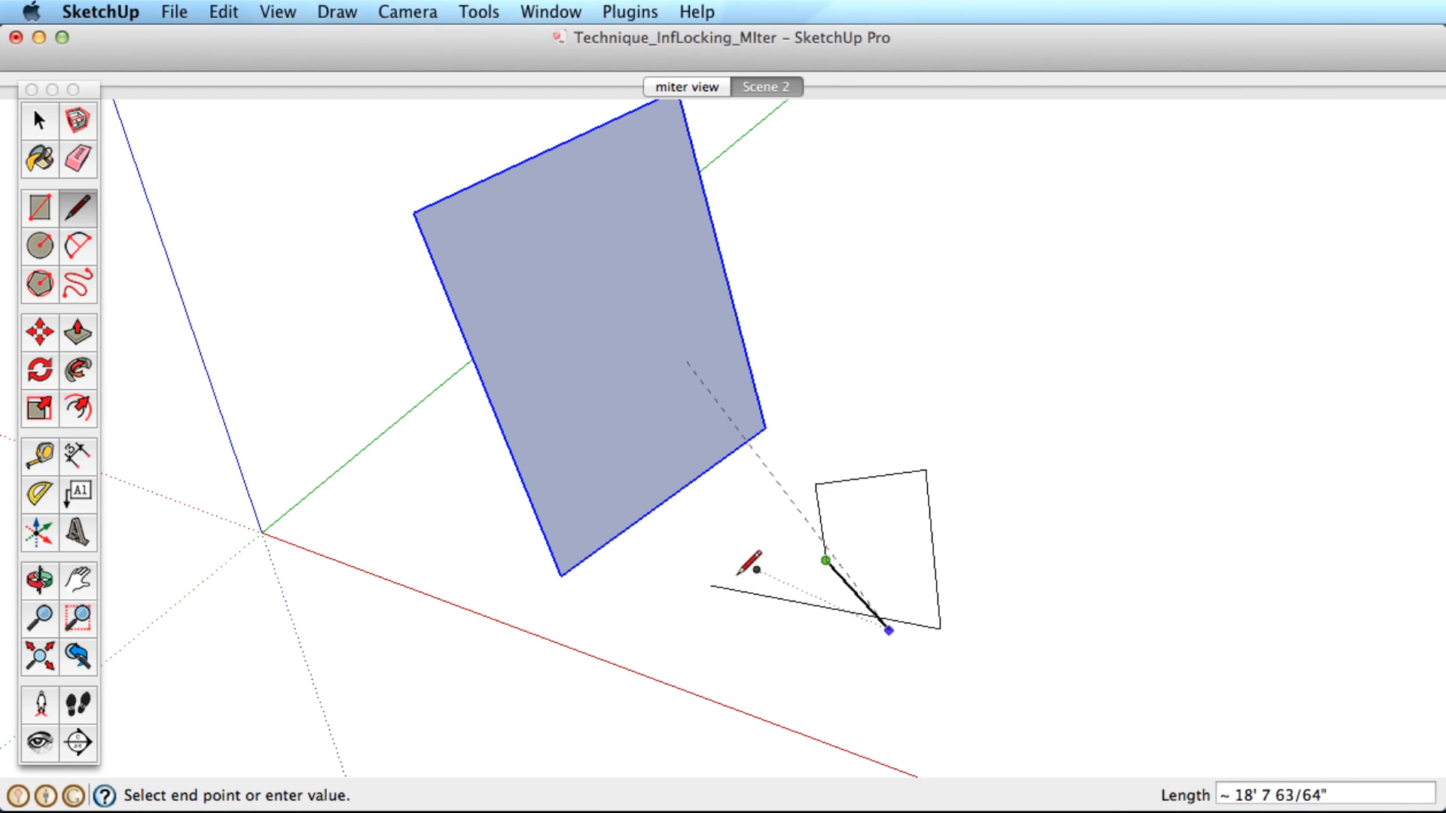
left_click(712, 586)
key("o")
mouse_move(784, 591)
left_mouse_down()
mouse_move(985, 409)
mouse_move(1042, 436)
mouse_move(595, 601)
mouse_move(992, 576)
left_mouse_up()
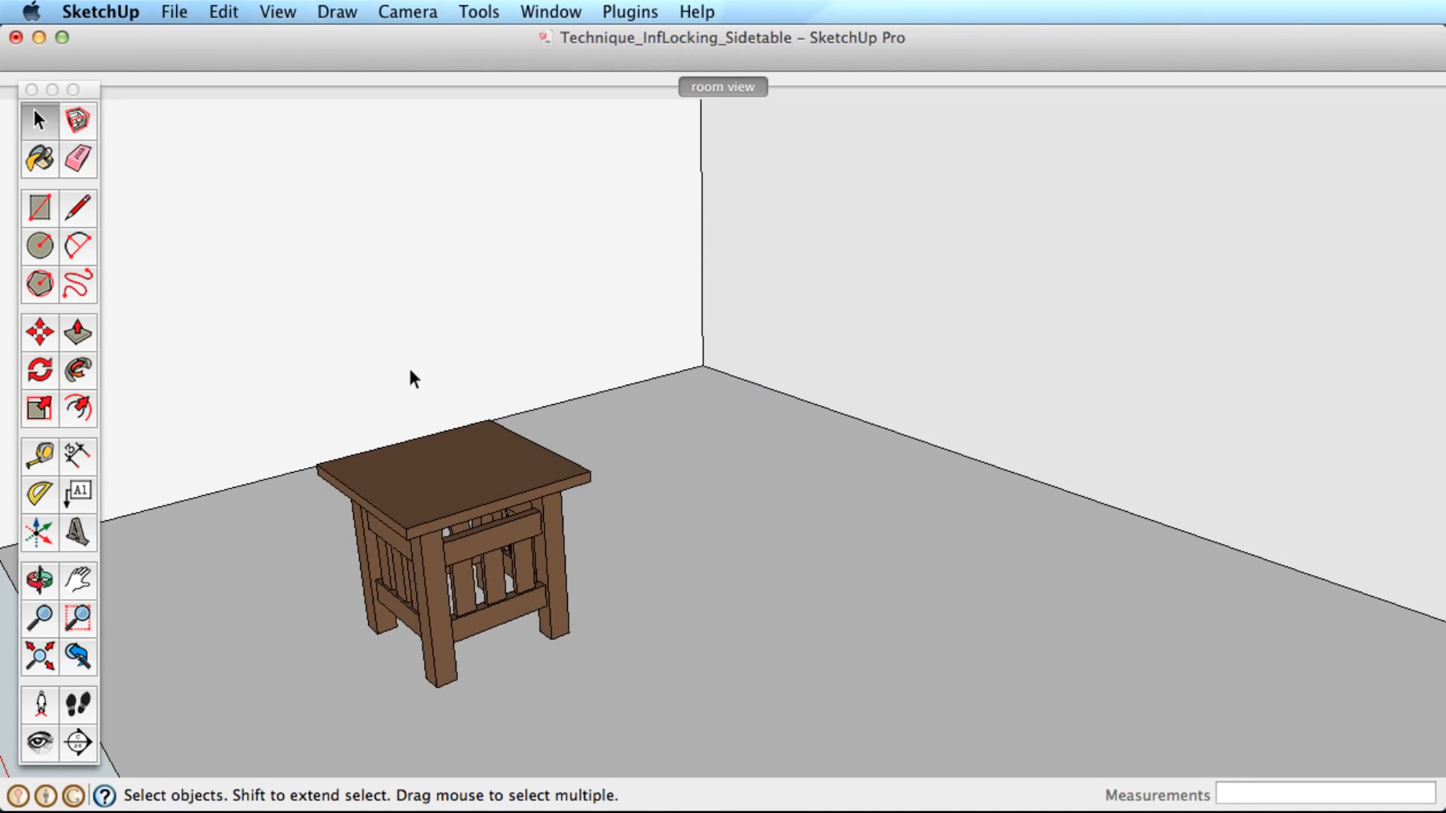
left_click(539, 484)
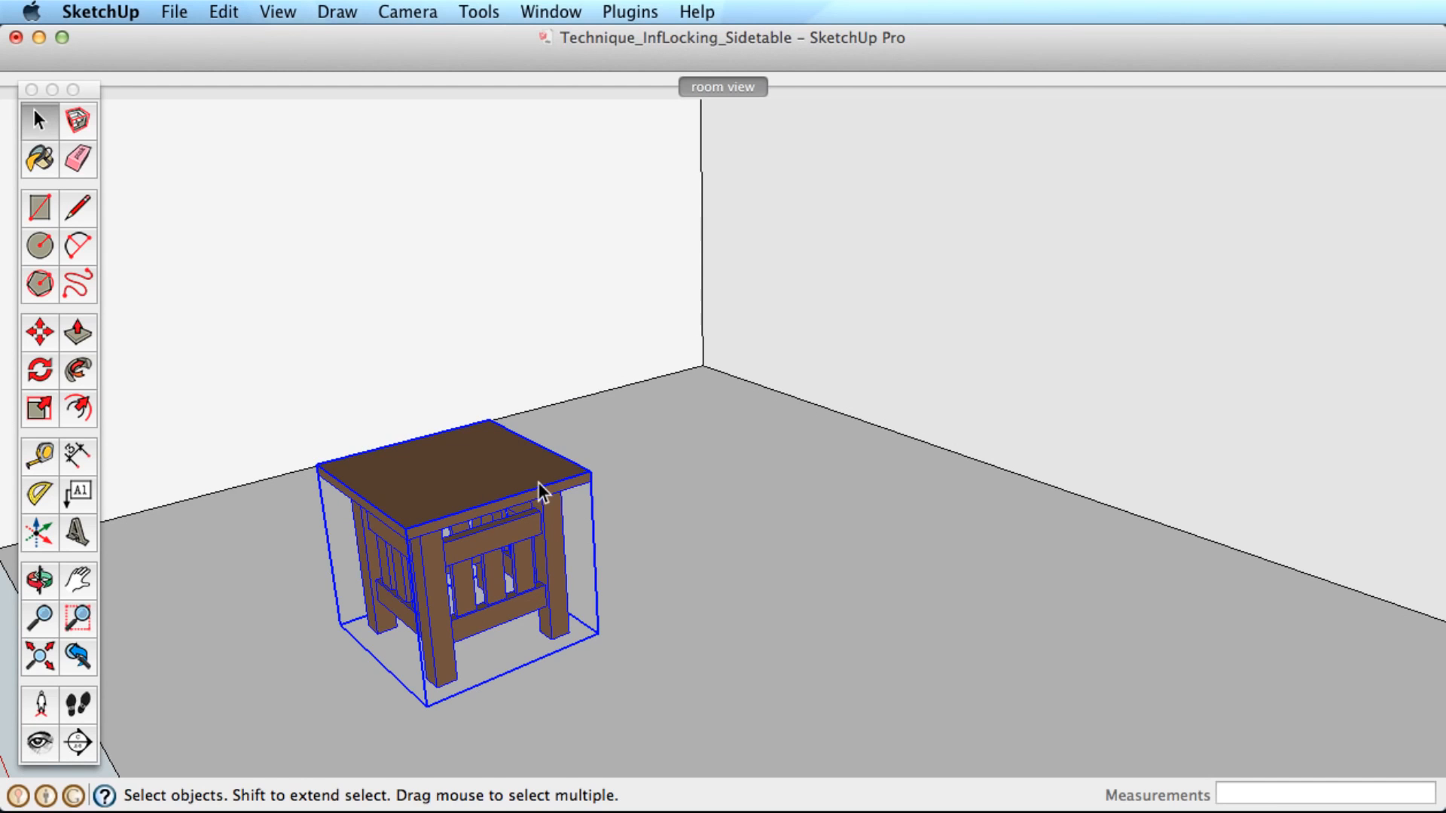
key("m")
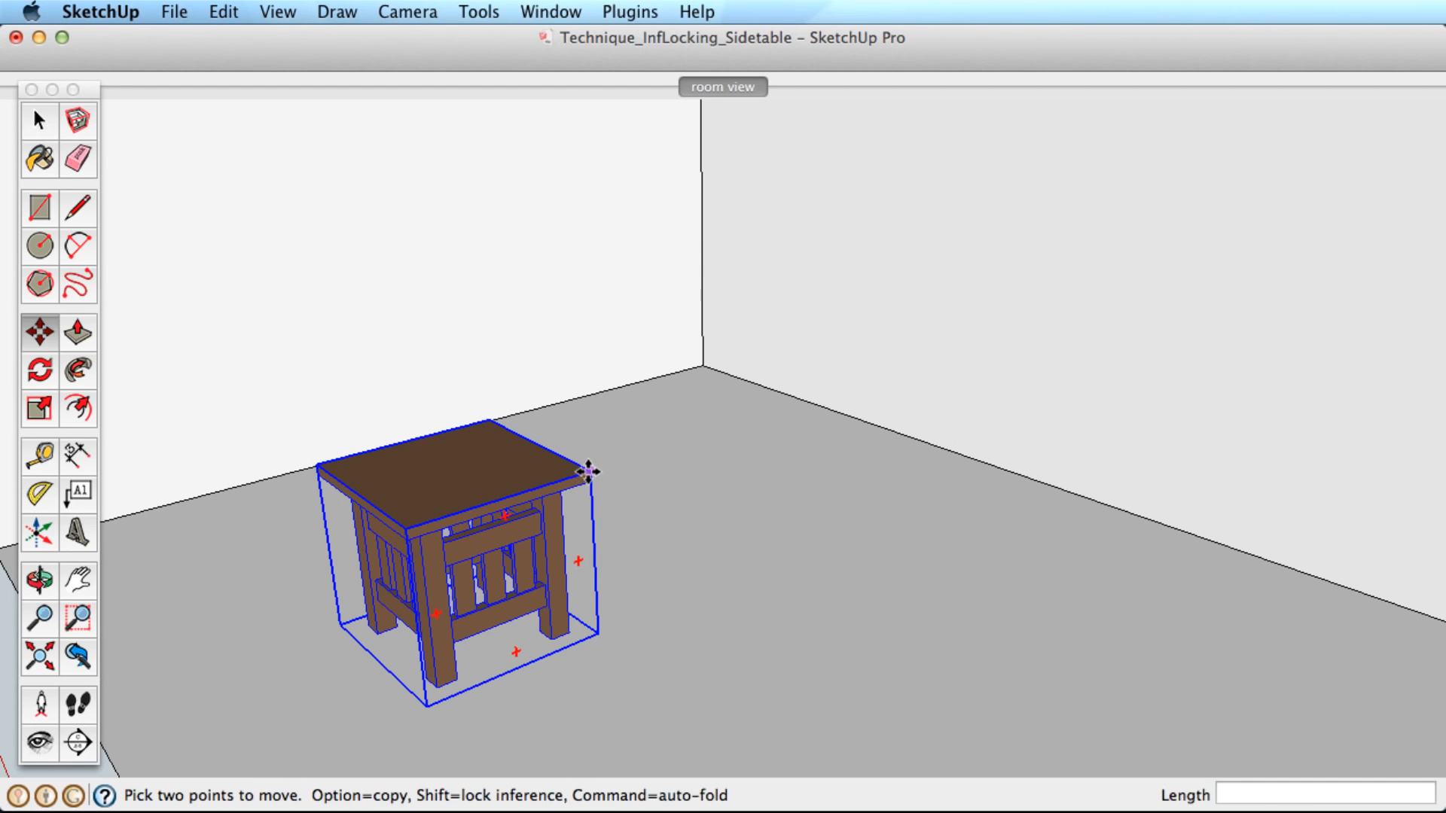
left_click(589, 471)
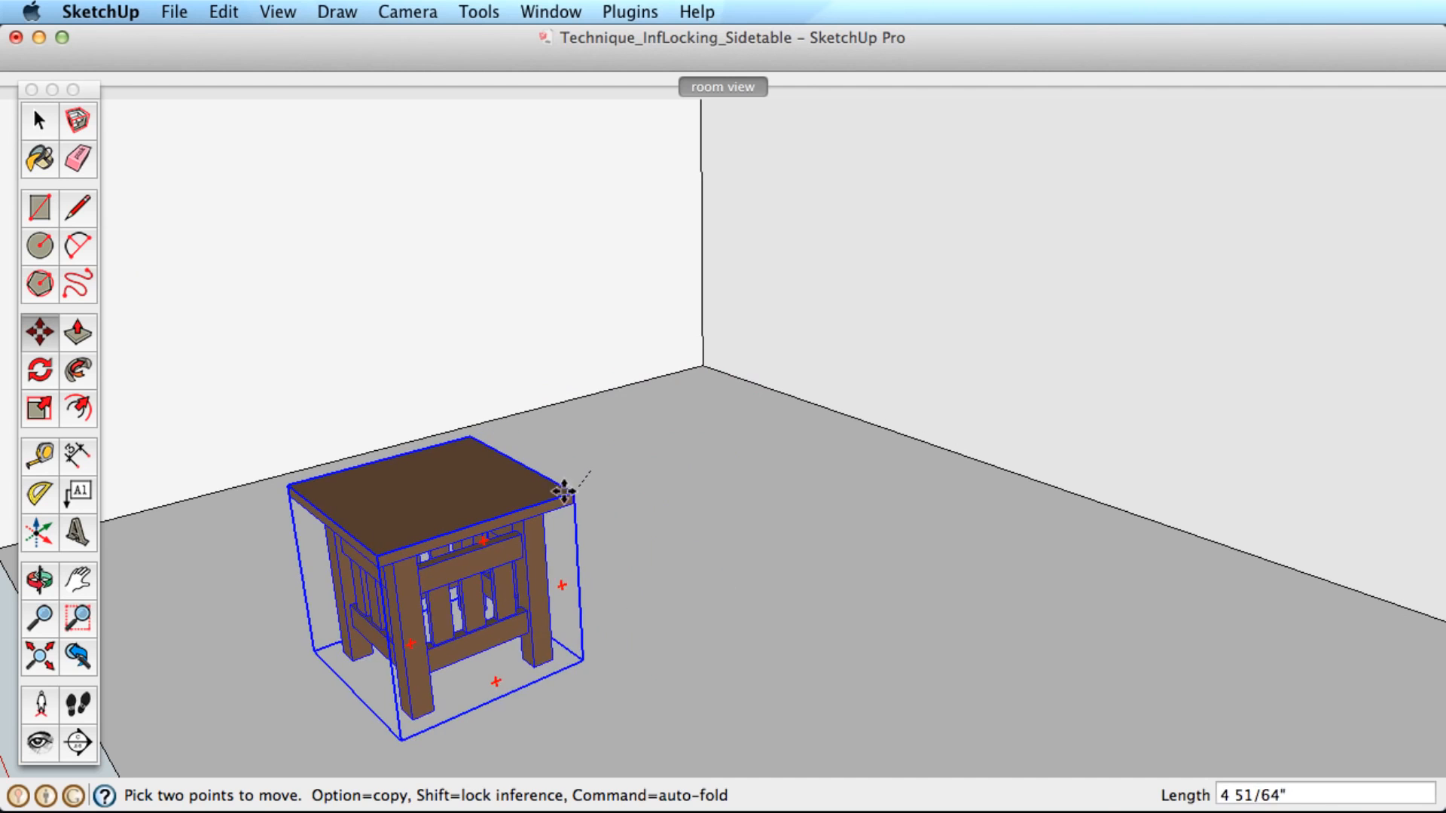
left_click(553, 493)
key("space")
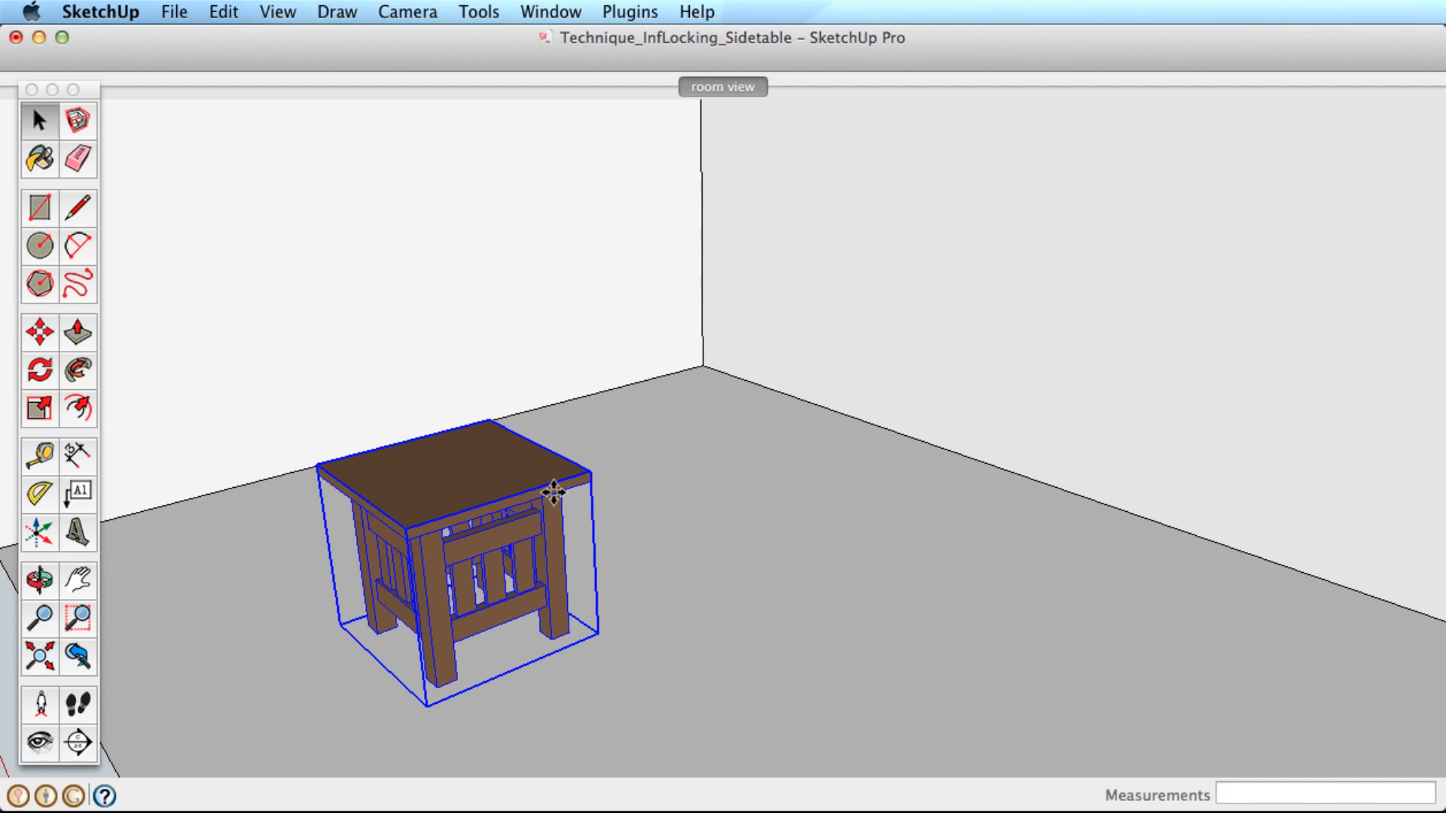
left_click(241, 662)
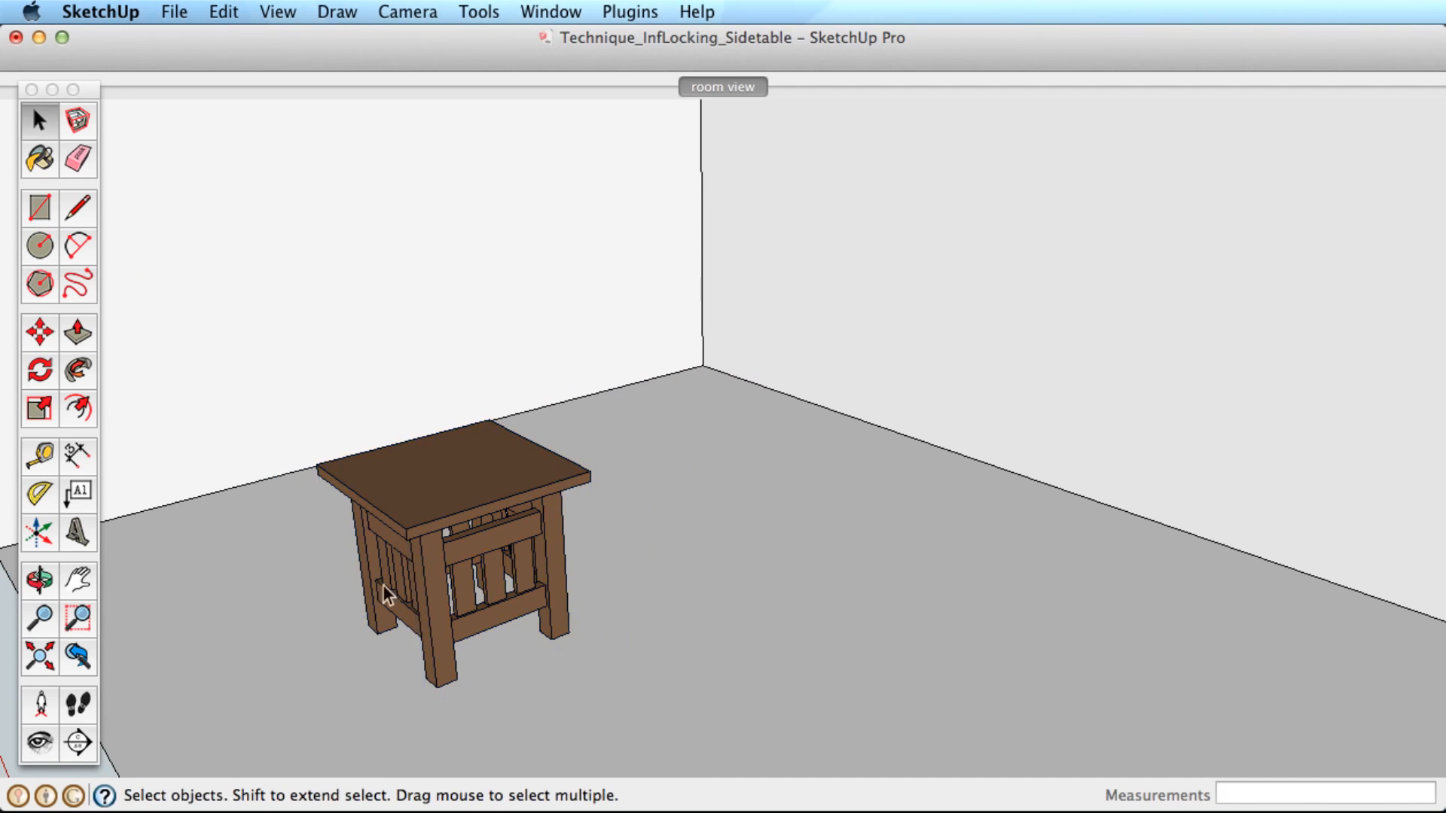
Move the side table by its bottom bounding-box corner, locked to the floor plane, against the right wall at the room's far corner.
left_click(526, 491)
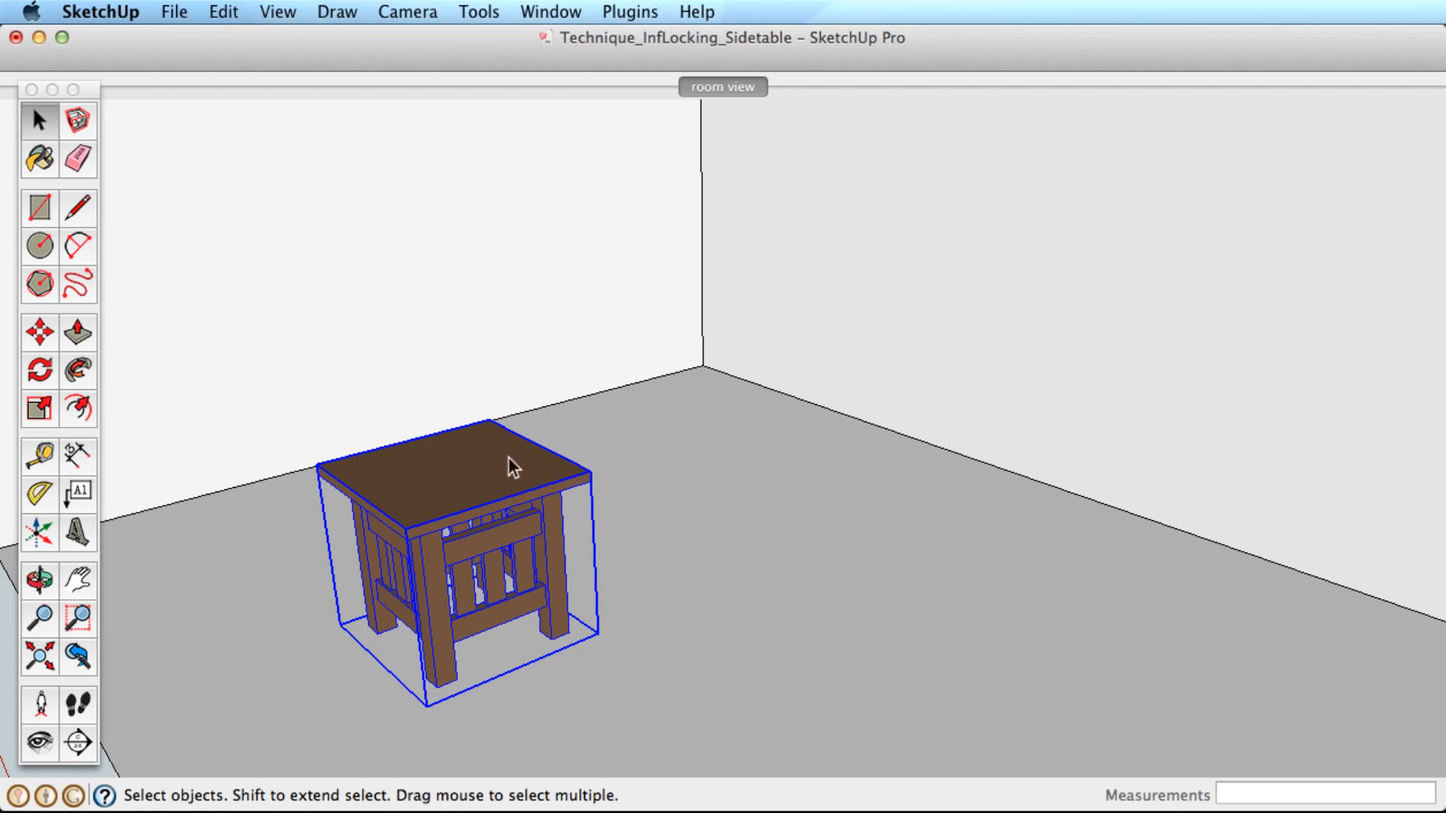
left_click(38, 333)
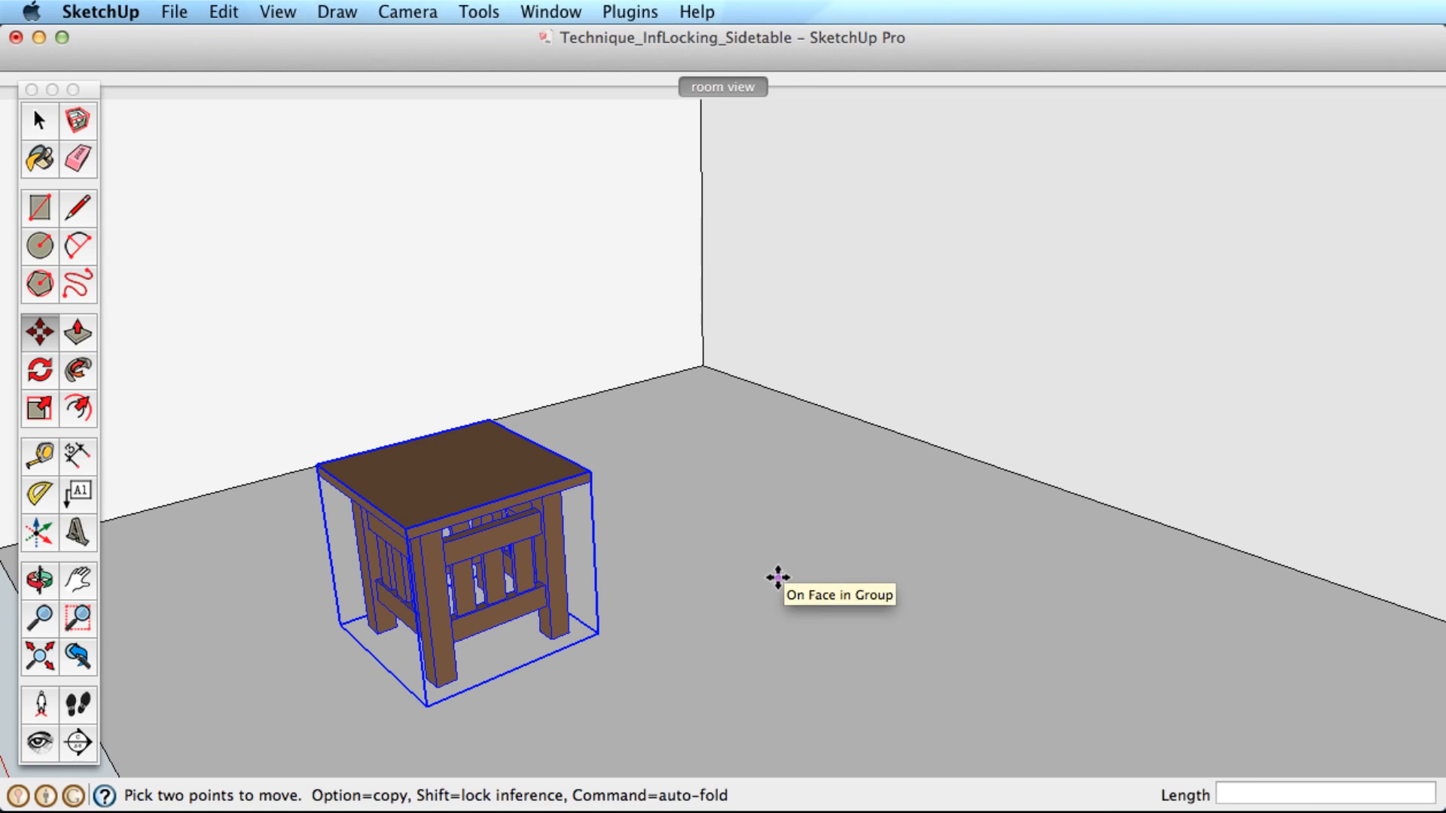
left_click(597, 471)
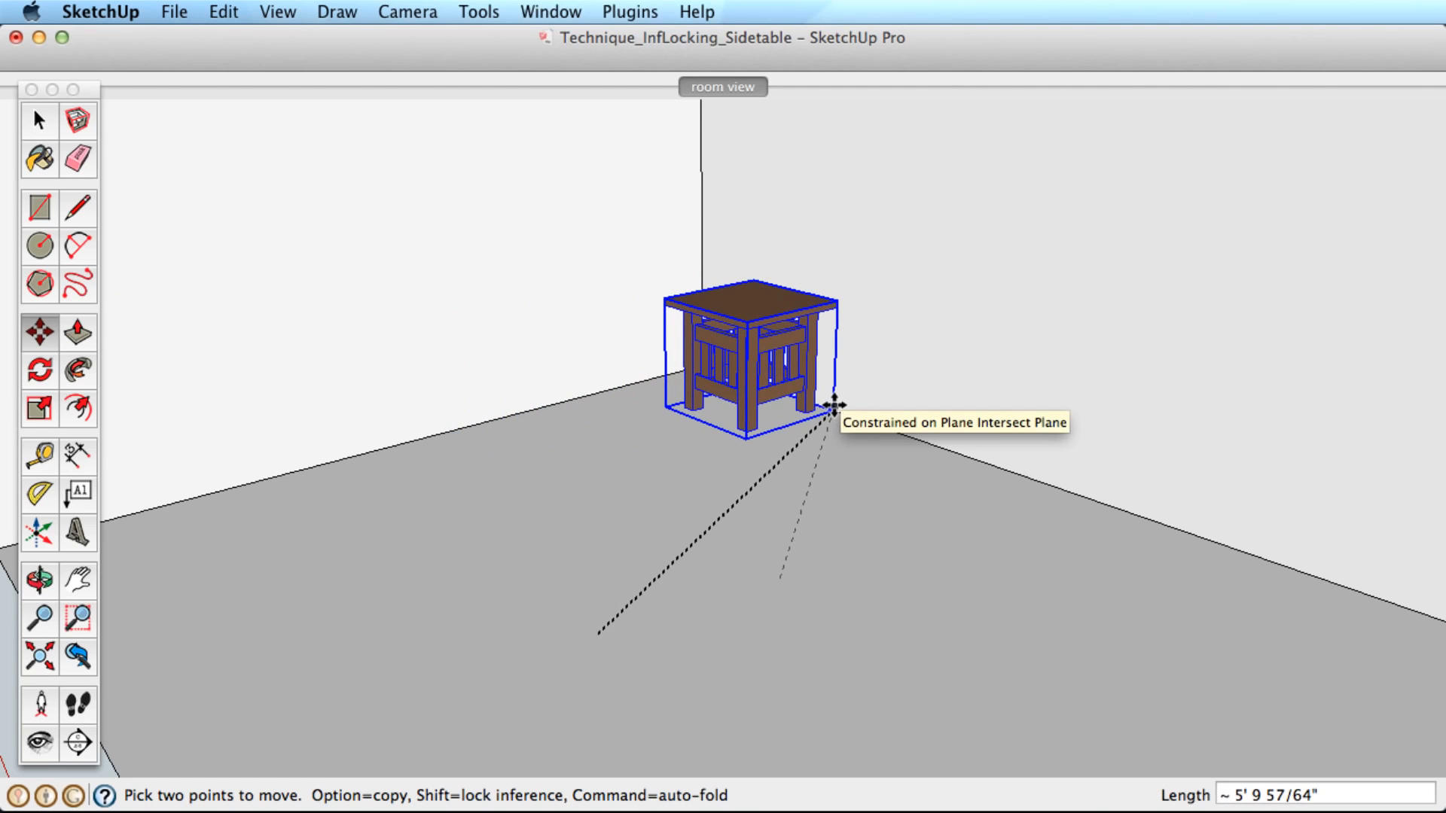
left_click(843, 409)
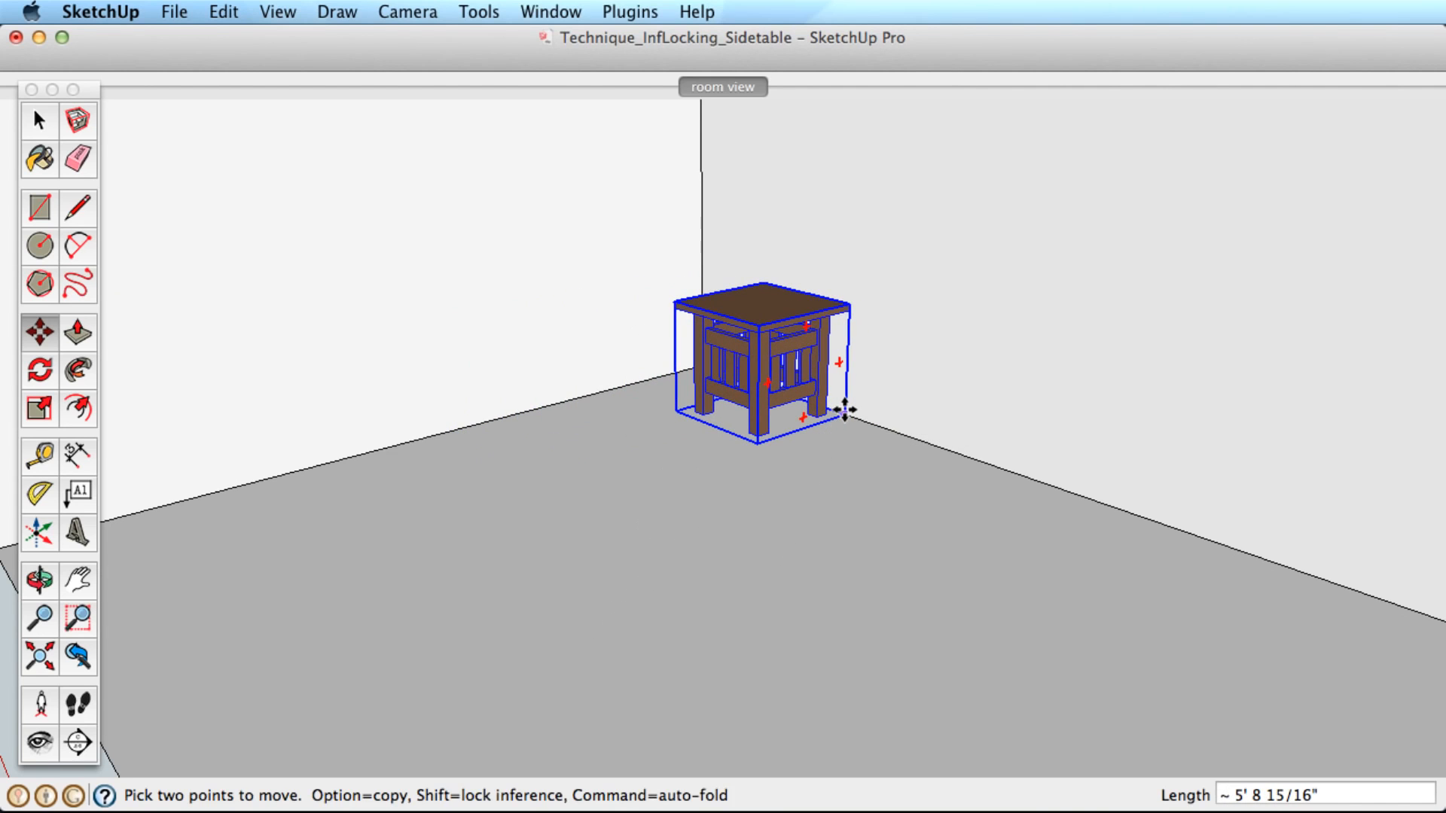
key("space")
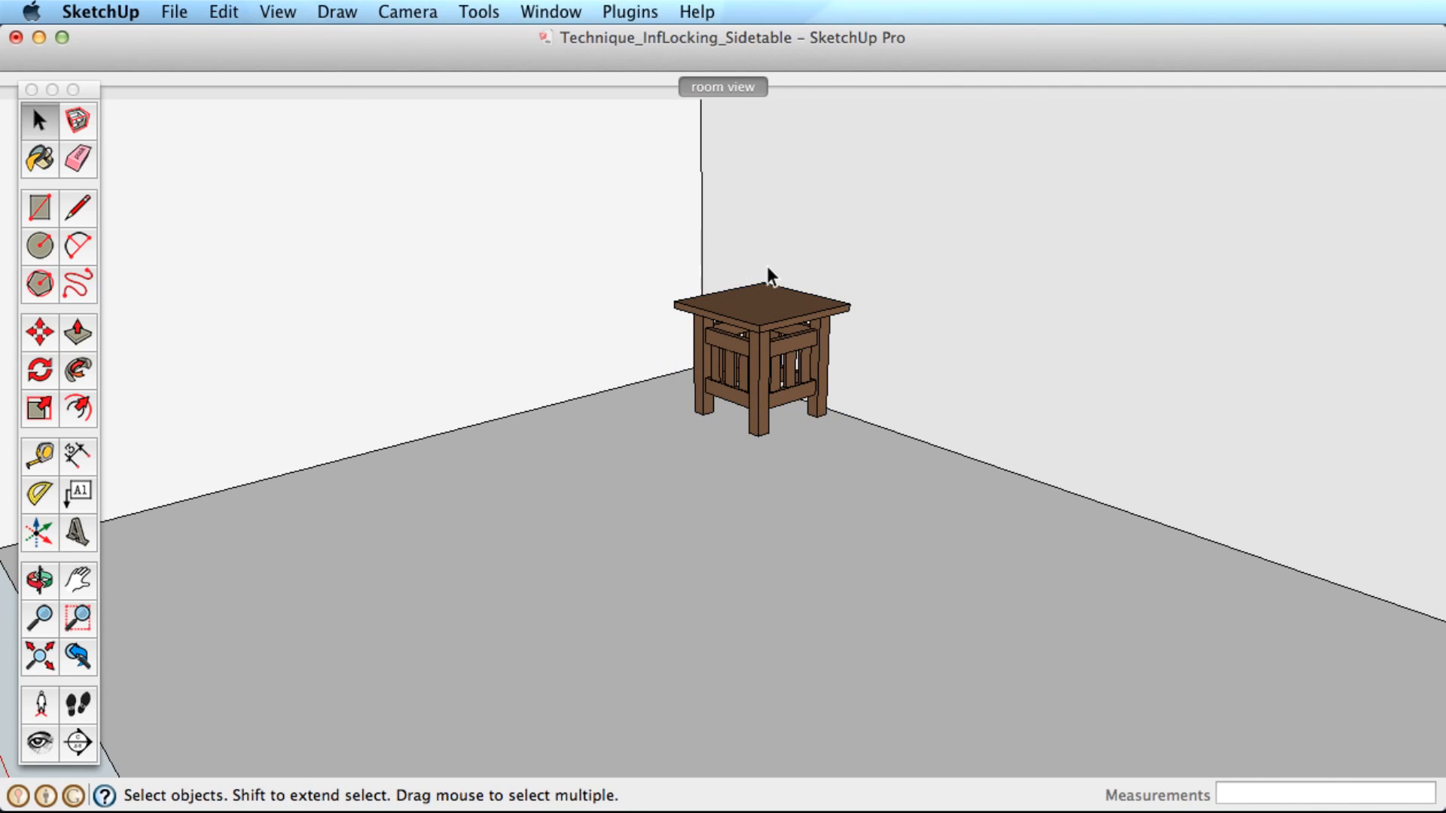
scroll(769, 269, "up", 5)
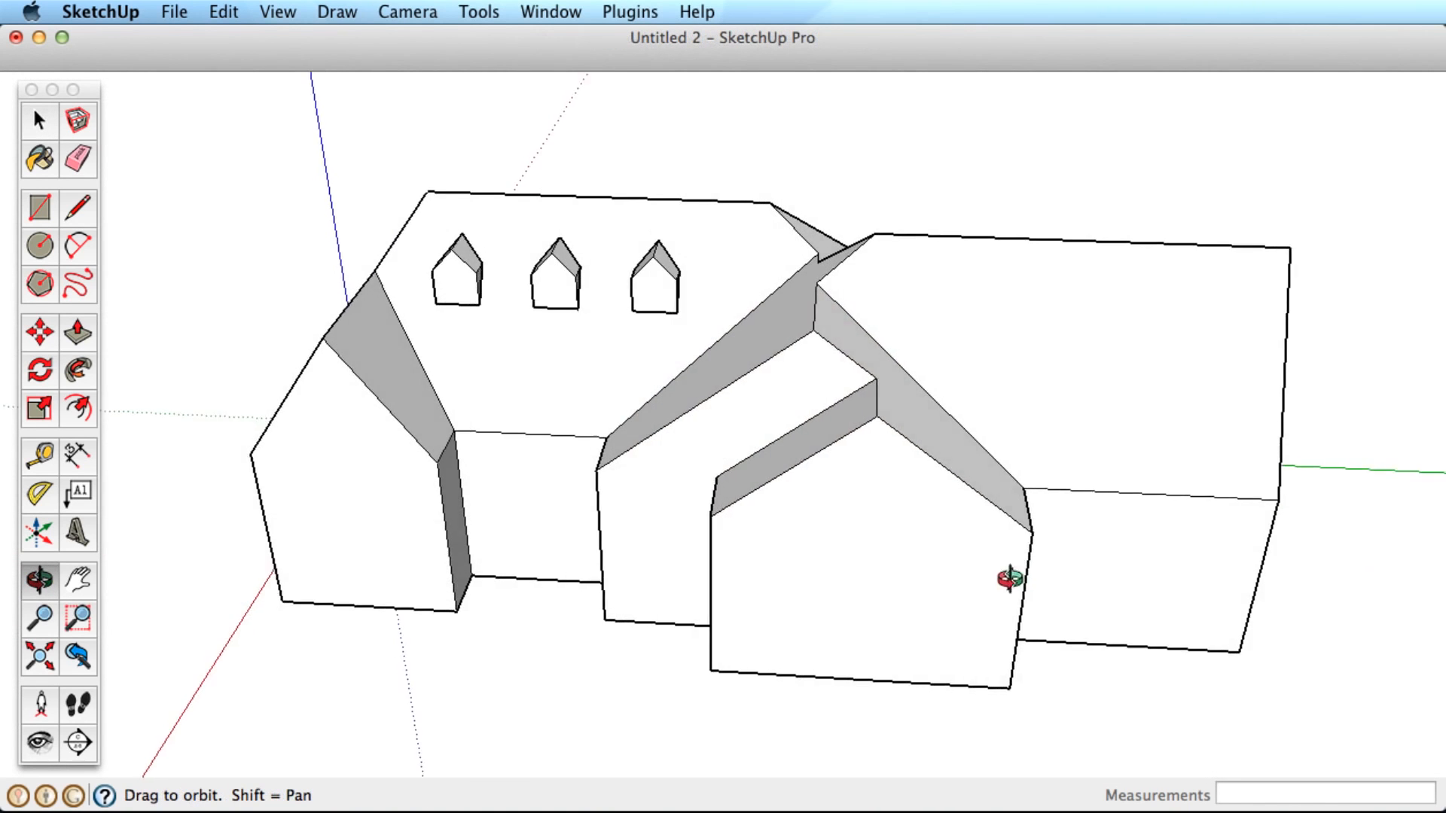
left_click_drag(1007, 581, 358, 536)
left_click_drag(1092, 387, 644, 444)
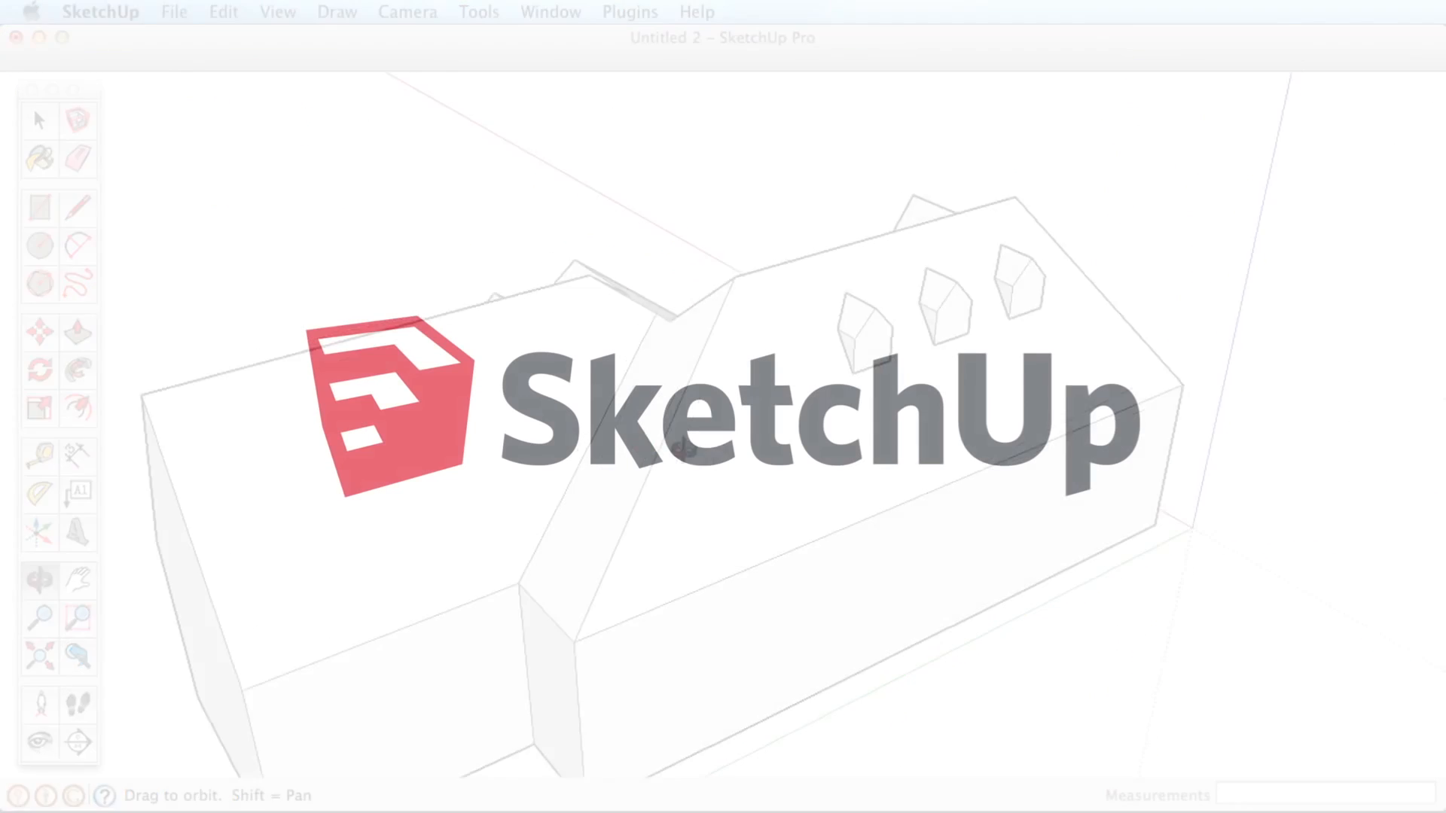